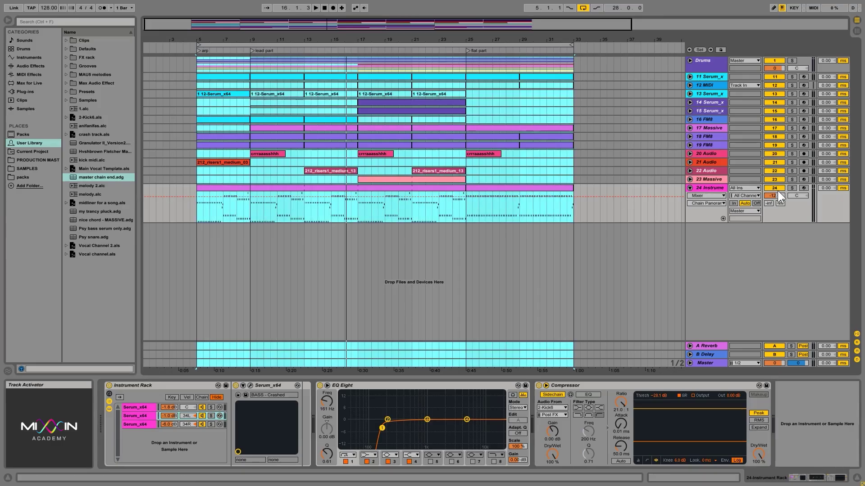
- Solo instrument track 24 and play it from bar 9, the start of the lead part
{"action": "left_click", "coordinate": [792, 188]}
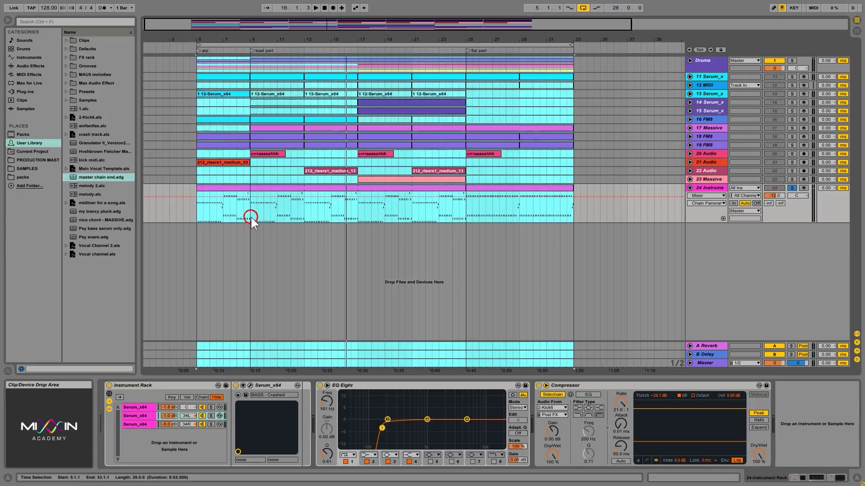
{"action": "left_click", "coordinate": [250, 218]}
{"action": "key", "text": "space"}
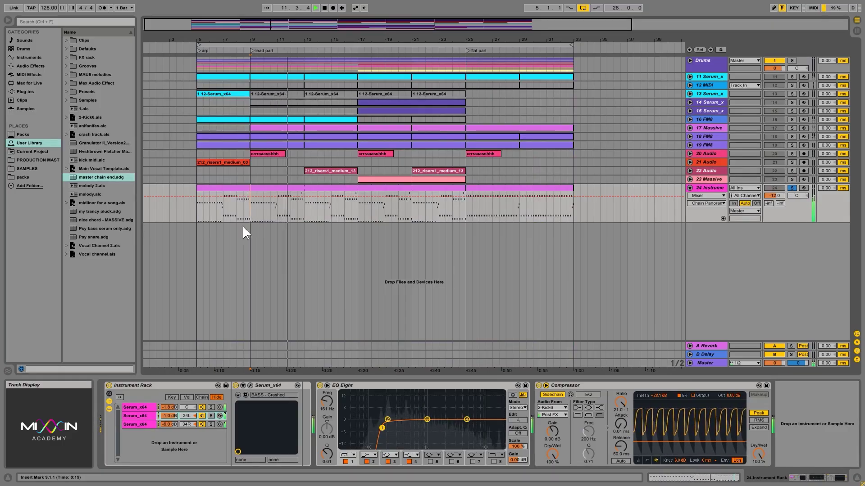
- Audition the three Serum chains of the Instrument Rack one at a time by soloing them during playback
{"action": "left_click", "coordinate": [211, 425]}
{"action": "key", "text": "space"}
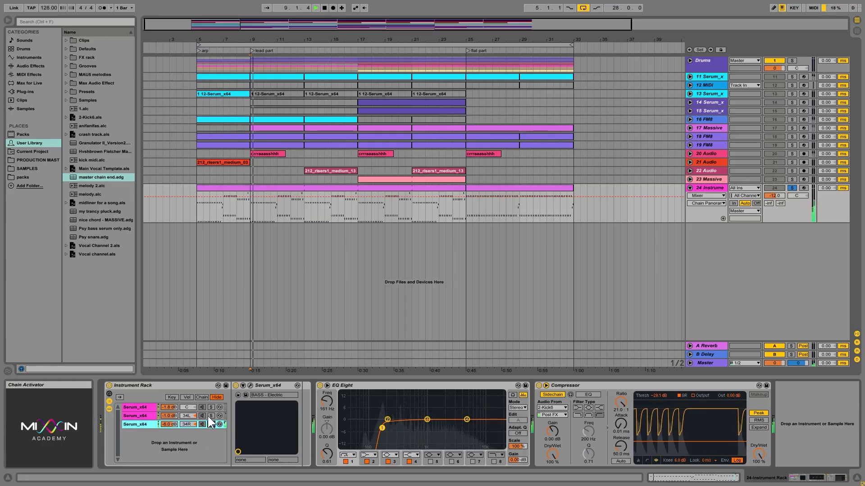
{"action": "left_click", "coordinate": [210, 416]}
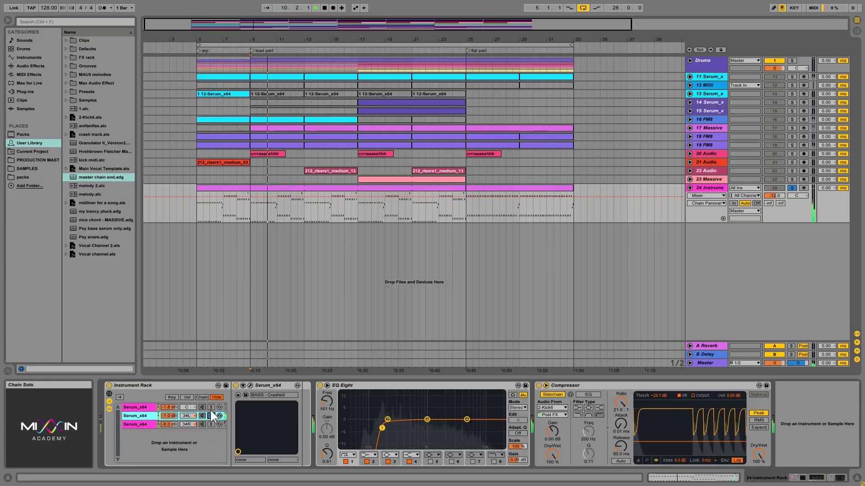
{"action": "left_click", "coordinate": [210, 408]}
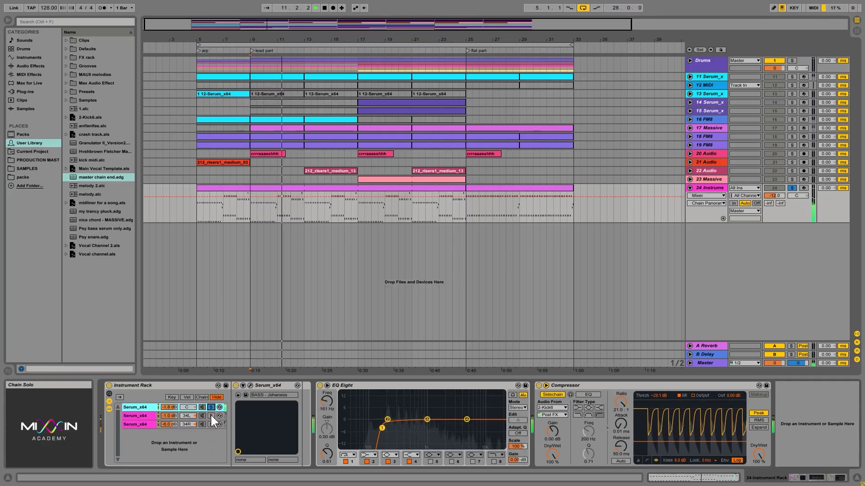
{"action": "left_click", "coordinate": [210, 408]}
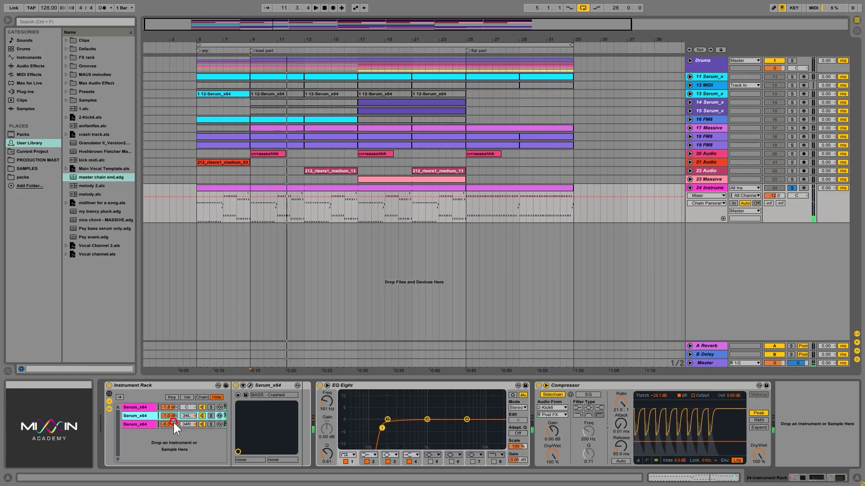
- Raise the third Serum chain's volume to -3.4 dB and add a Phaser after its synth
{"action": "left_click_drag", "start_coordinate": [174, 422], "coordinate": [174, 412]}
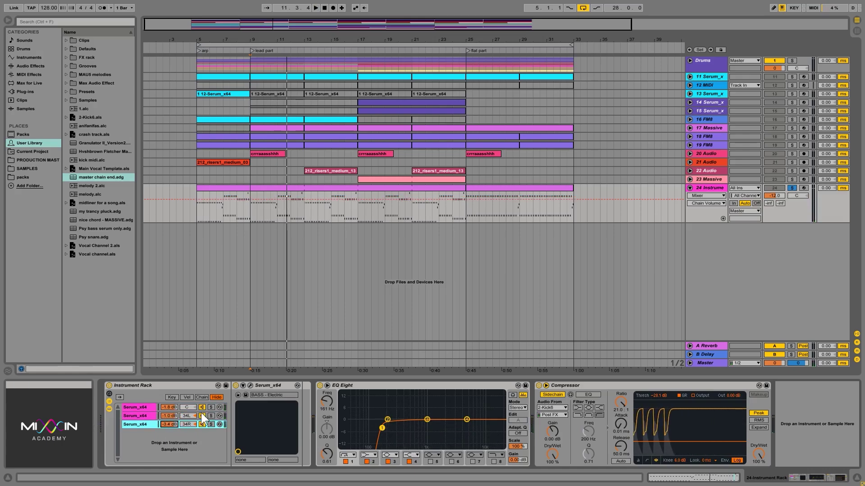
{"action": "left_click", "coordinate": [30, 67]}
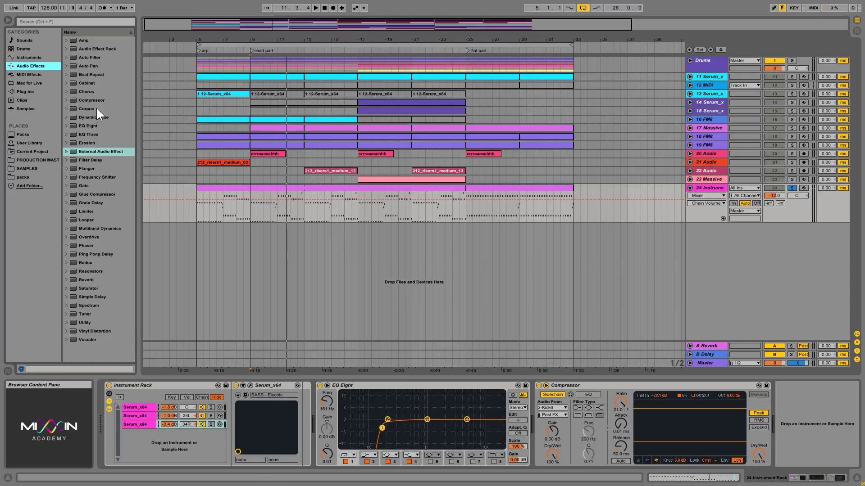
{"action": "left_click", "coordinate": [85, 245]}
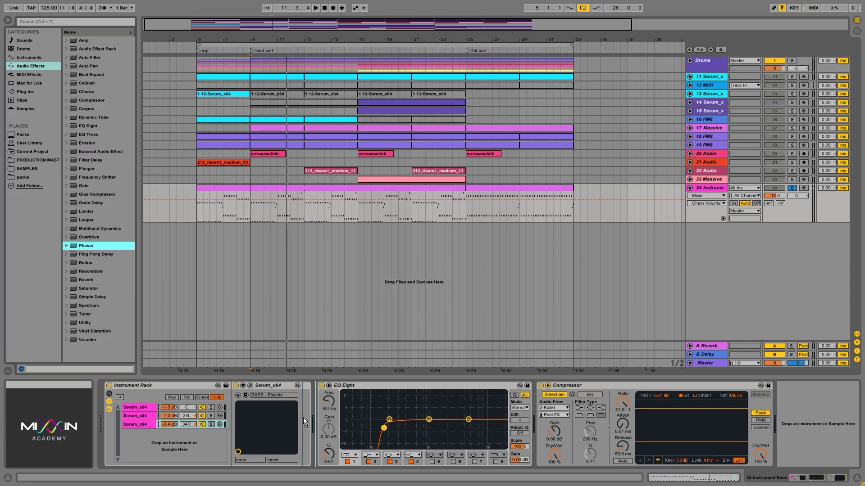
{"action": "left_click_drag", "start_coordinate": [303, 418], "coordinate": [302, 418]}
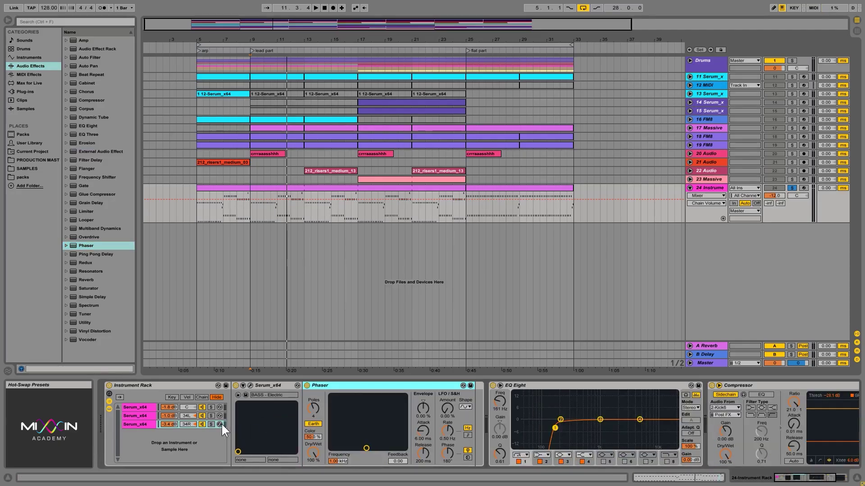
- With the third chain soloed in playback, raise the Phaser's poles and set its LFO amount to 52.4% and rate to 0.16 Hz
{"action": "left_click", "coordinate": [211, 424]}
{"action": "key", "text": "space"}
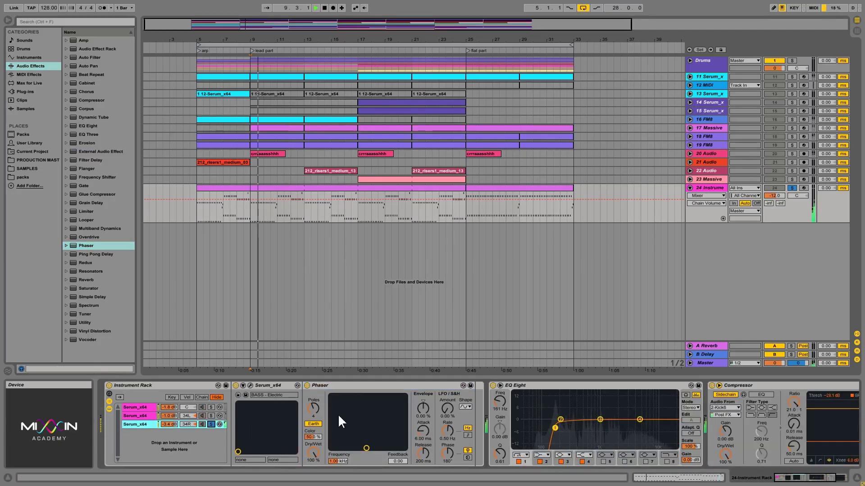
{"action": "left_click_drag", "start_coordinate": [314, 409], "coordinate": [314, 403]}
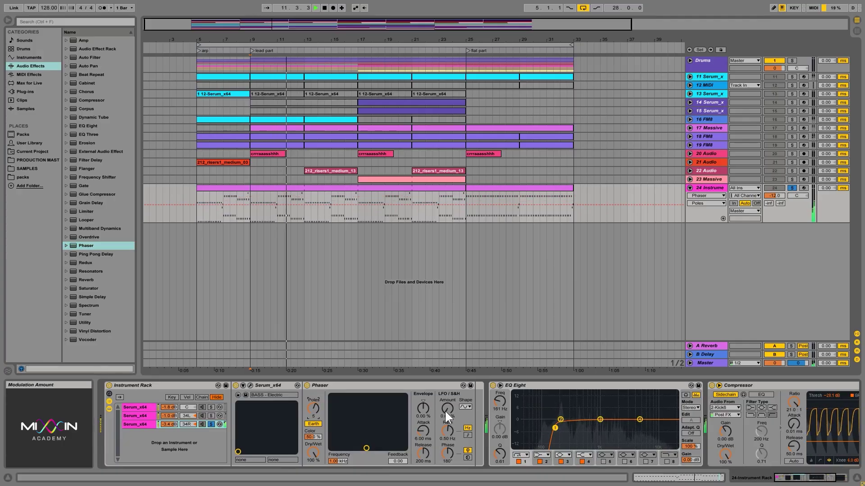
{"action": "left_click_drag", "start_coordinate": [445, 410], "coordinate": [445, 388]}
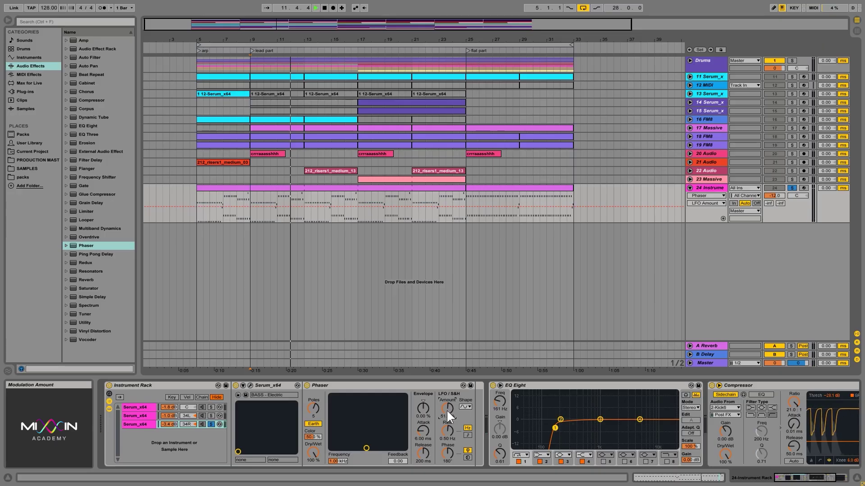
{"action": "key", "text": "space"}
{"action": "left_click_drag", "start_coordinate": [446, 410], "coordinate": [450, 444]}
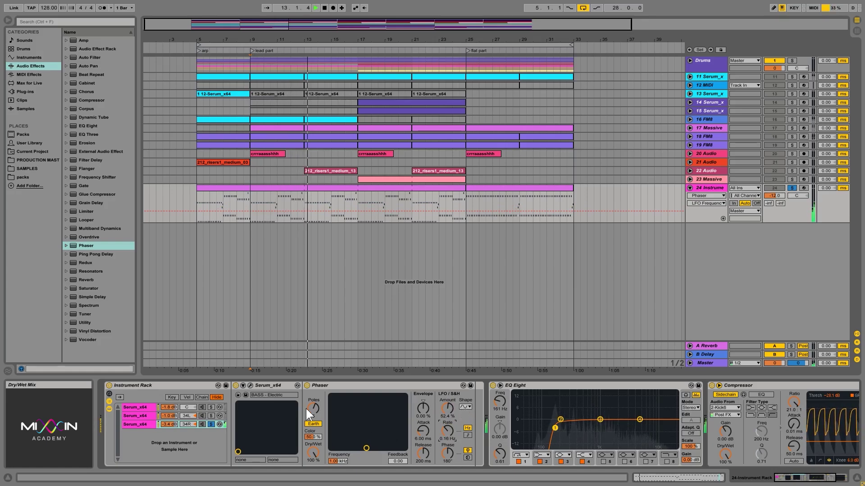
- Set the Phaser's frequency to about 2.2 kHz and feedback to about 0.62, ending the third chain's solo
{"action": "left_click_drag", "start_coordinate": [364, 446], "coordinate": [359, 428]}
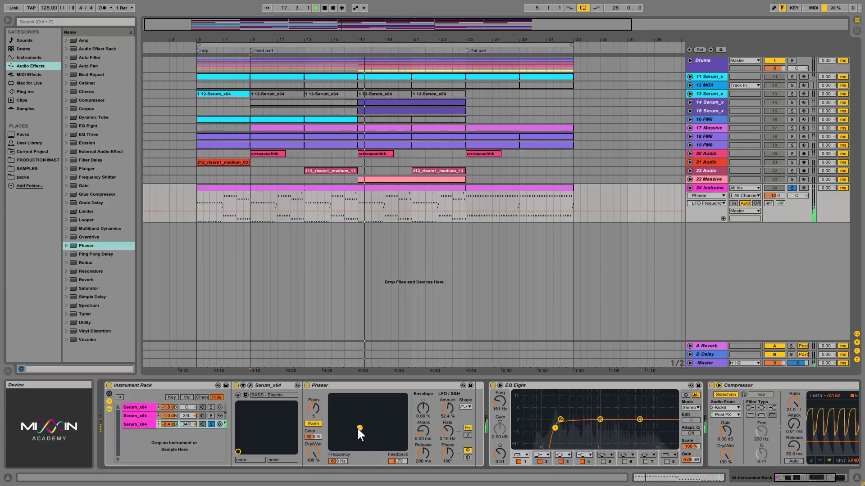
{"action": "left_click_drag", "start_coordinate": [359, 428], "coordinate": [377, 424]}
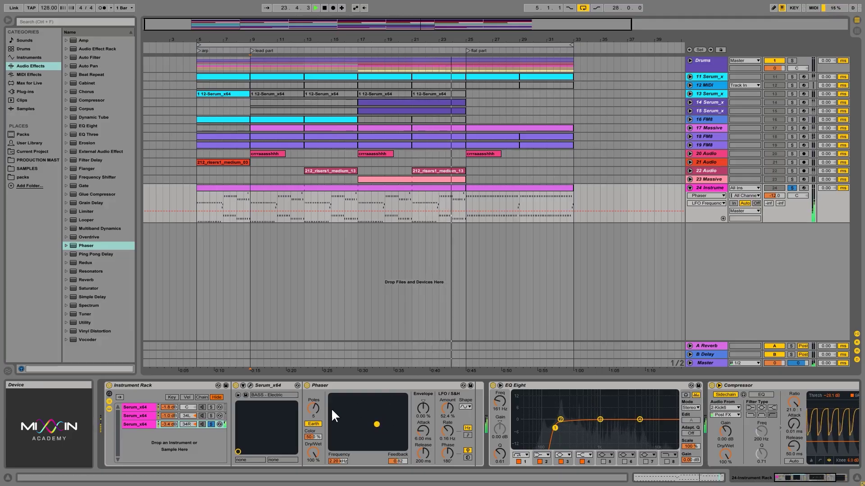
{"action": "left_click", "coordinate": [211, 424]}
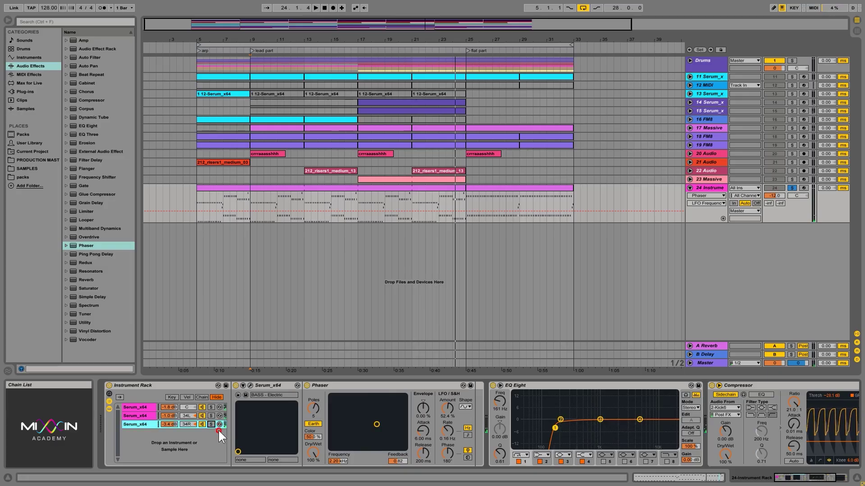
- Add a Flanger to the second Serum chain and set its LFO rate to 0.12 Hz
{"action": "left_click", "coordinate": [138, 415]}
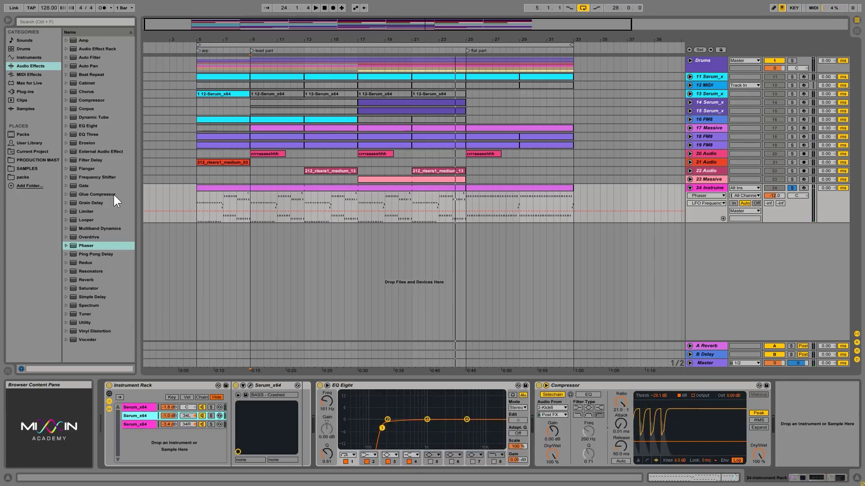
{"action": "left_click_drag", "start_coordinate": [91, 168], "coordinate": [368, 409]}
{"action": "key", "text": "space"}
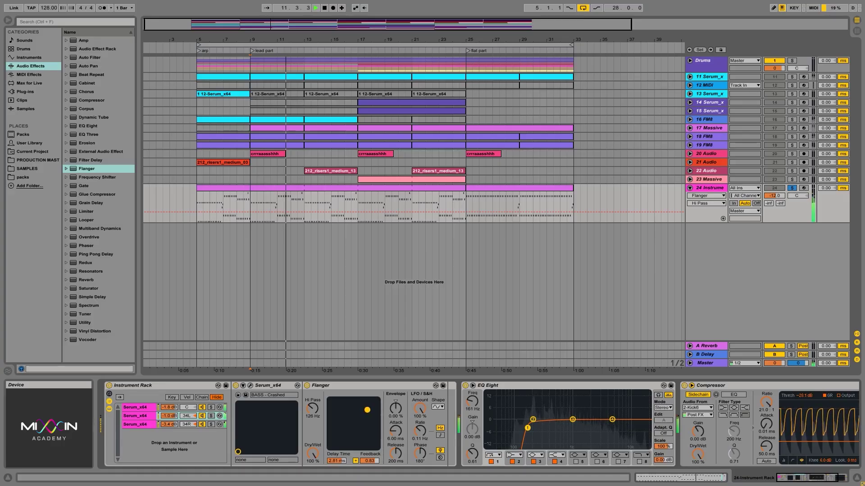
{"action": "left_click_drag", "start_coordinate": [420, 431], "coordinate": [420, 430]}
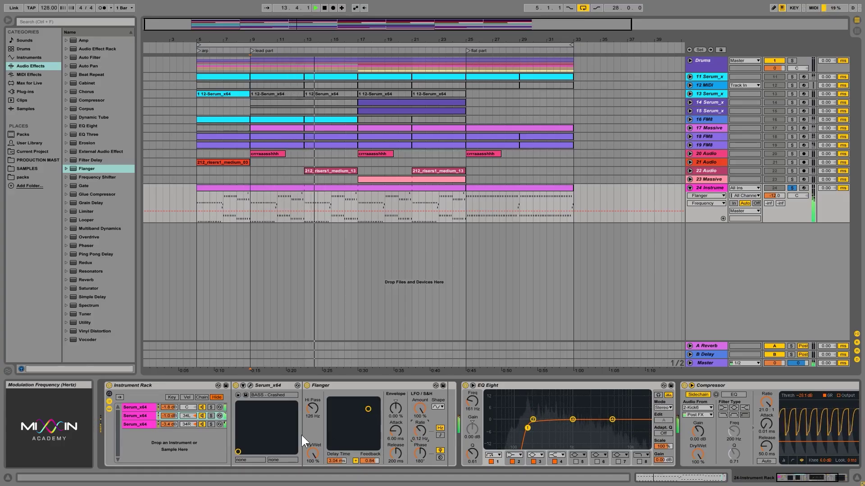
{"action": "key", "text": "space"}
- With the second chain soloed, set the Flanger's delay time to about 2.40 ms and feedback to about 0.82, and play the whole rack unsoloed
{"action": "left_click", "coordinate": [207, 415]}
{"action": "key", "text": "space"}
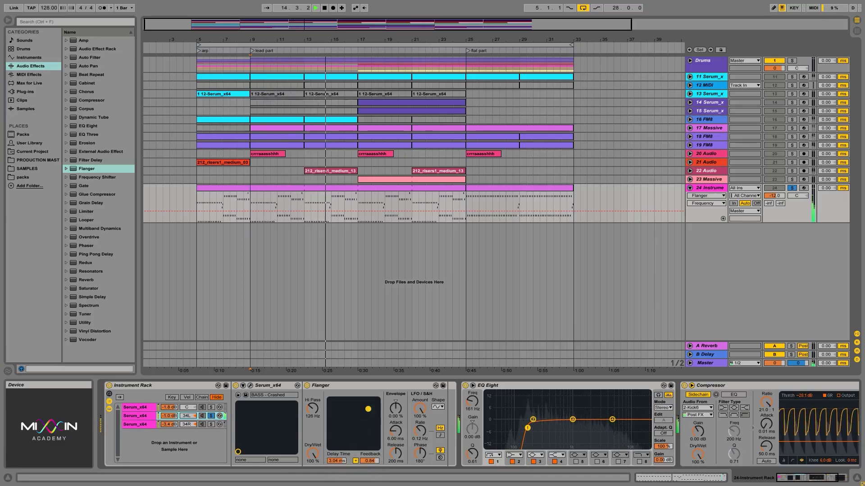
{"action": "left_click_drag", "start_coordinate": [368, 409], "coordinate": [365, 413]}
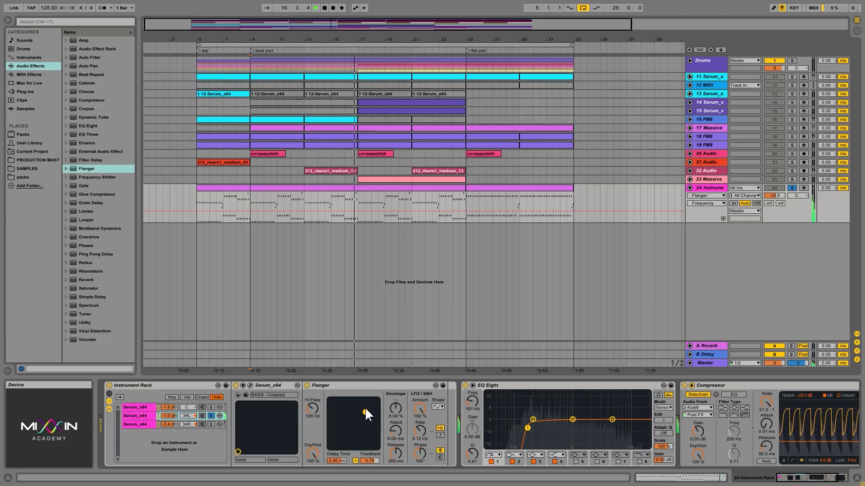
{"action": "left_click_drag", "start_coordinate": [364, 409], "coordinate": [365, 410]}
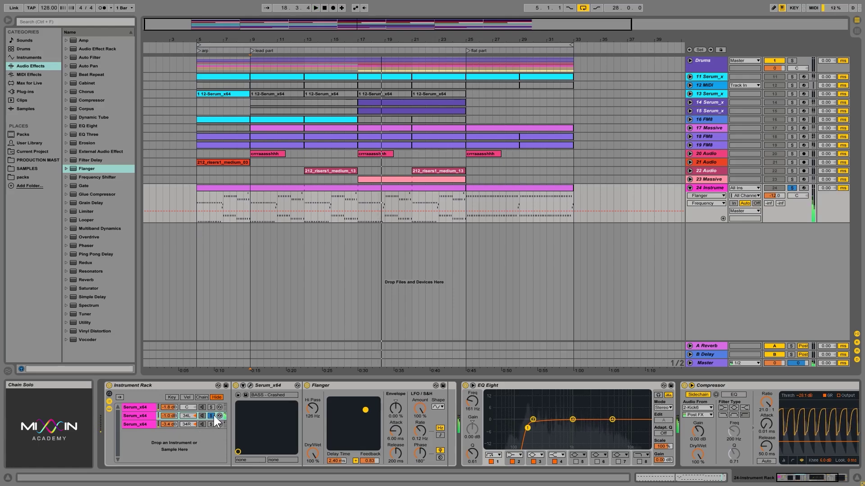
{"action": "left_click", "coordinate": [207, 431]}
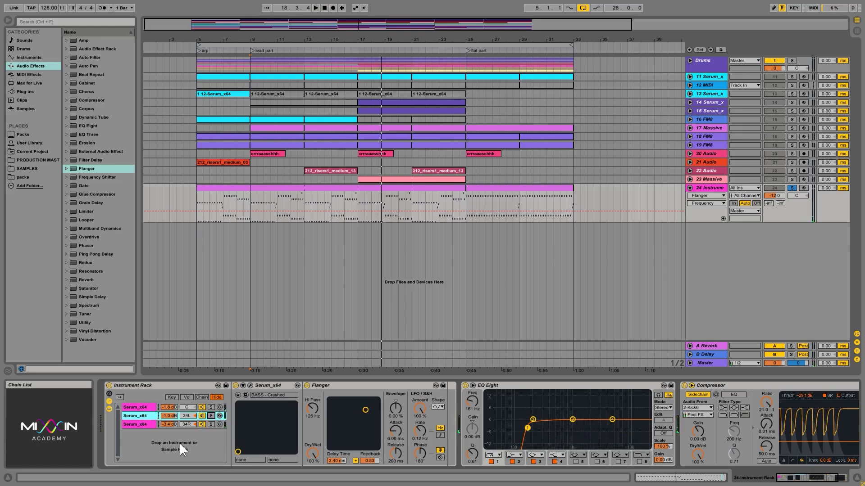
{"action": "key", "text": "space"}
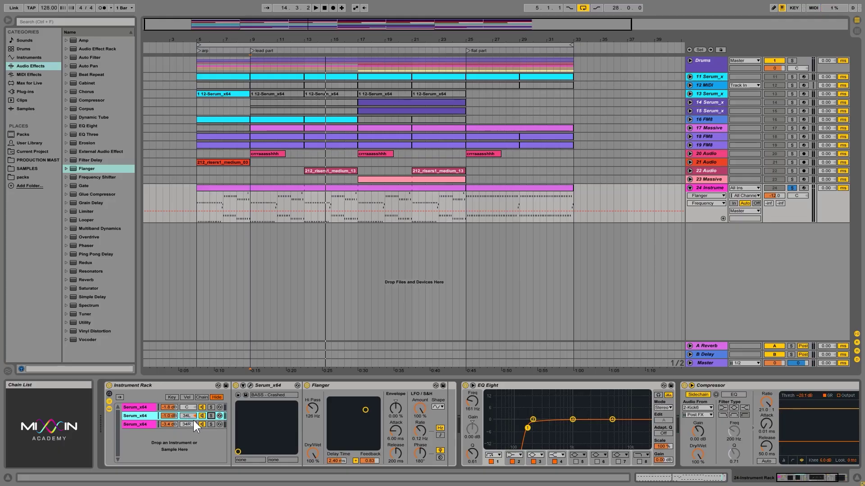
- Collapse and unsolo track 24, and play the full mix from bar 9
{"action": "left_click", "coordinate": [690, 188]}
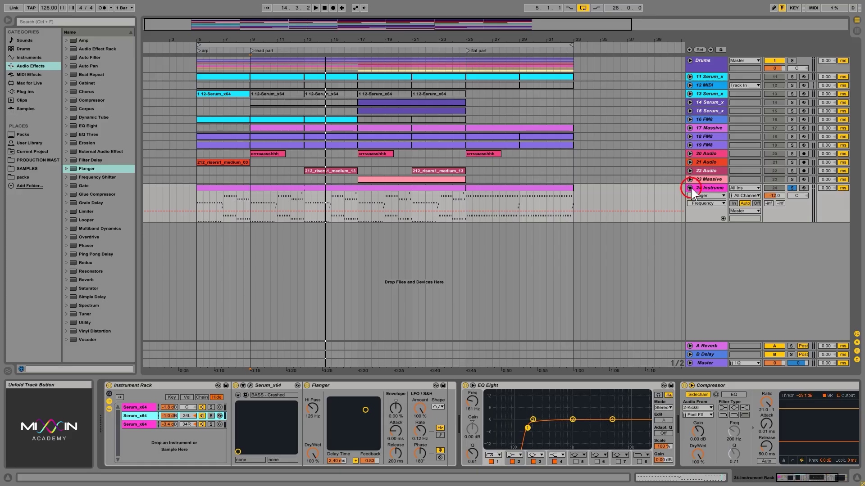
{"action": "left_click", "coordinate": [791, 188]}
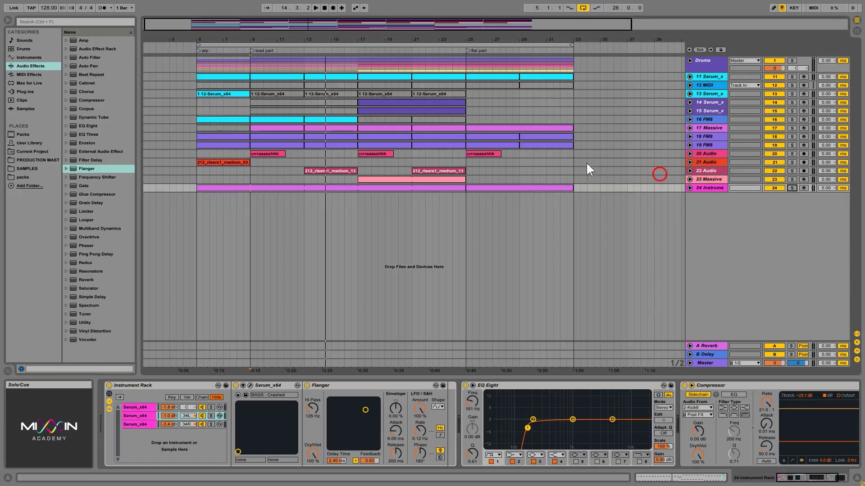
{"action": "left_click", "coordinate": [251, 66]}
{"action": "key", "text": "space"}
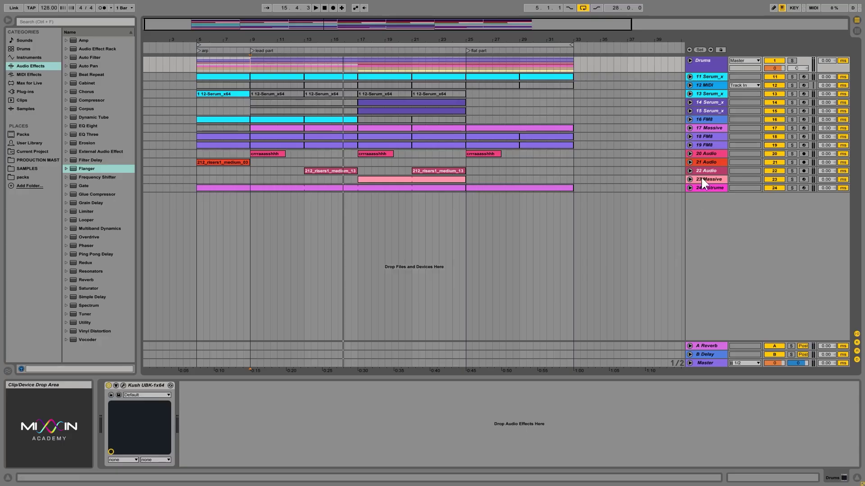
- Unfold and enlarge track 23 Massive, solo it and play it from bar 18
{"action": "left_click", "coordinate": [690, 179]}
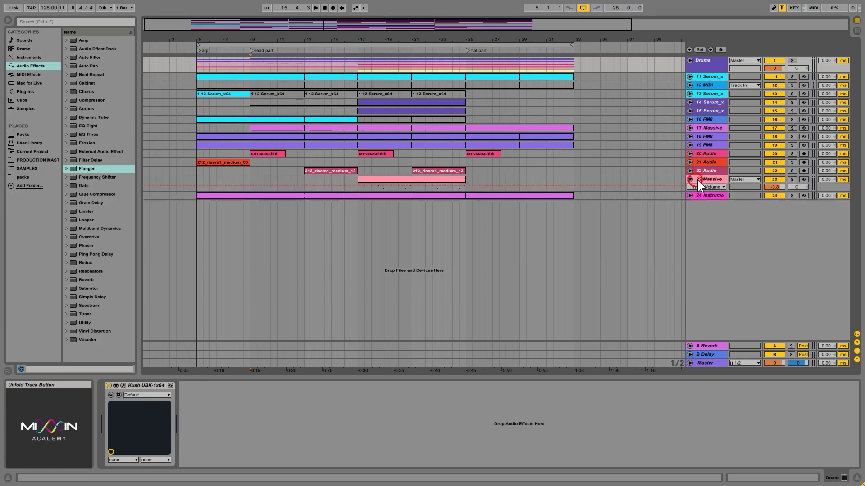
{"action": "left_click", "coordinate": [698, 180]}
{"action": "left_click_drag", "start_coordinate": [701, 191], "coordinate": [685, 260]}
{"action": "left_click", "coordinate": [371, 236]}
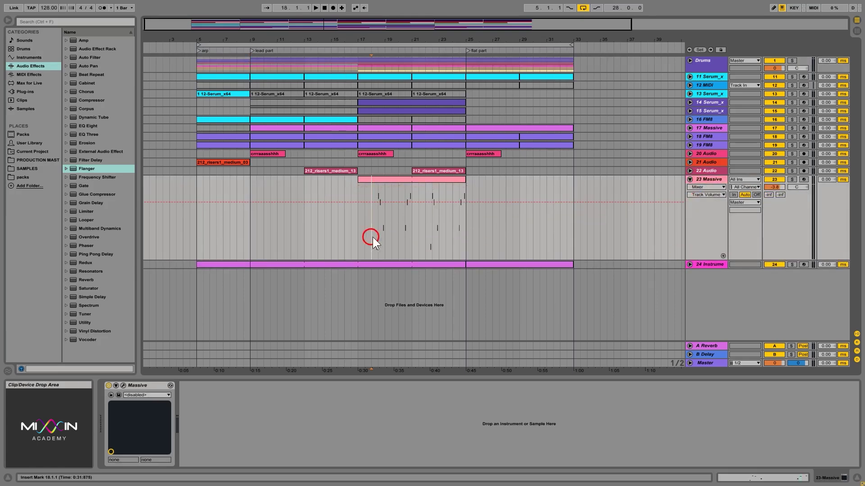
{"action": "left_click", "coordinate": [792, 179]}
{"action": "key", "text": "space"}
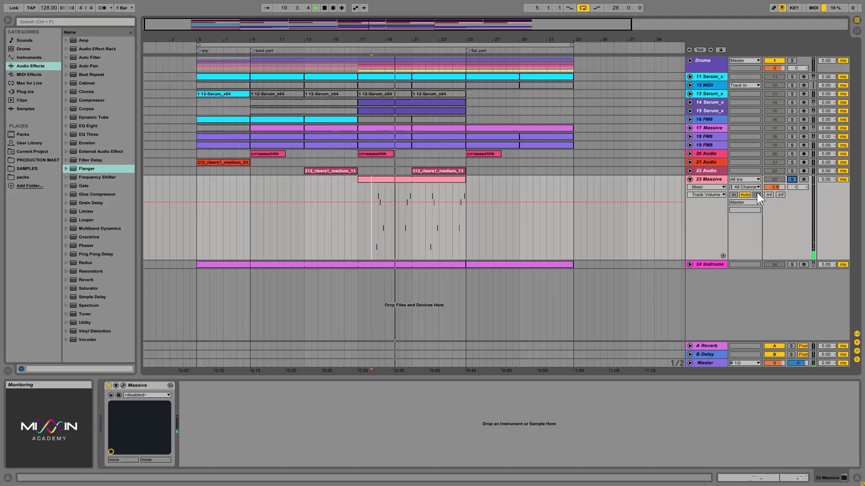
{"action": "key", "text": "space"}
{"action": "left_click", "coordinate": [254, 195]}
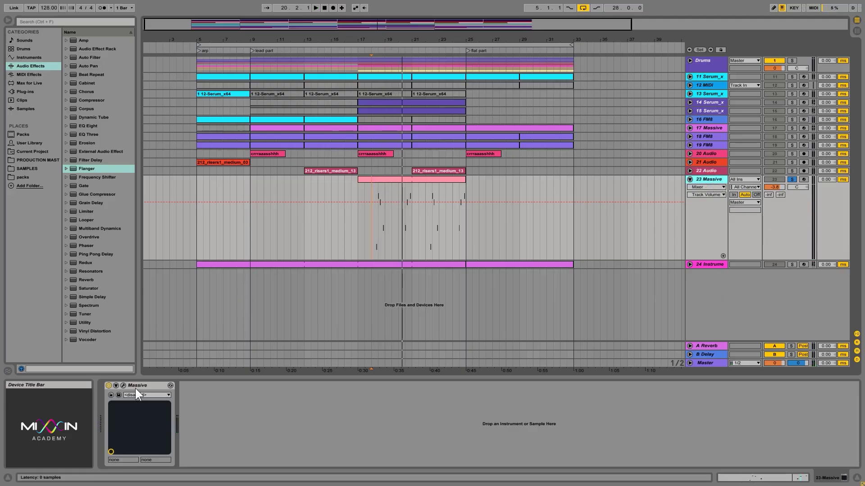
- Open the Massive synth on track 23, adjust its FX1 reverb dry/wet amount and set FX2 to Delay Synced
{"action": "left_click", "coordinate": [124, 386]}
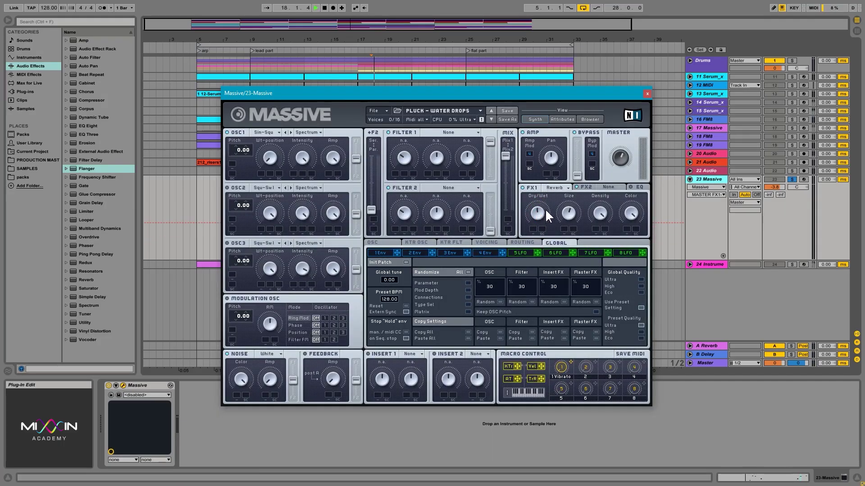
{"action": "left_click_drag", "start_coordinate": [542, 213], "coordinate": [542, 216]}
{"action": "left_click", "coordinate": [585, 188]}
{"action": "left_click", "coordinate": [606, 187]}
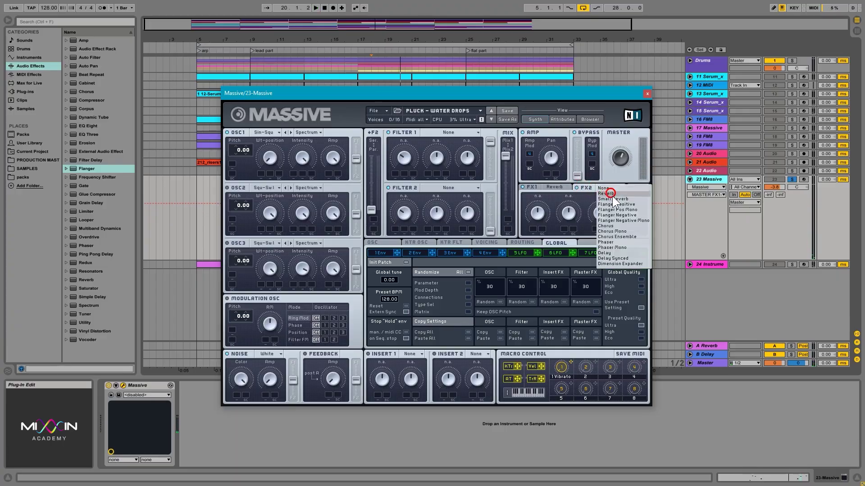
{"action": "left_click", "coordinate": [621, 258]}
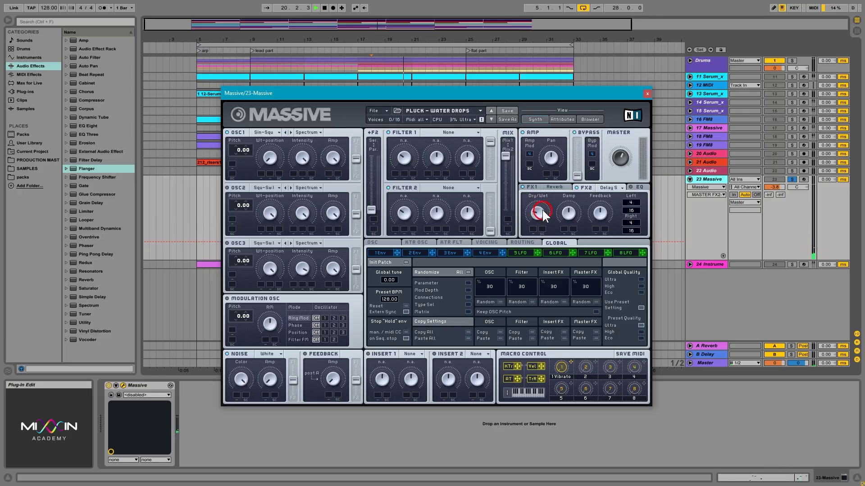
- In the Massive synth's FX2 synced delay, adjust the dry/wet, feedback and damp amounts during playback
{"action": "left_click_drag", "start_coordinate": [542, 210], "coordinate": [541, 203]}
{"action": "left_click", "coordinate": [599, 203]}
{"action": "left_click_drag", "start_coordinate": [575, 208], "coordinate": [574, 227]}
{"action": "left_click_drag", "start_coordinate": [575, 202], "coordinate": [577, 197]}
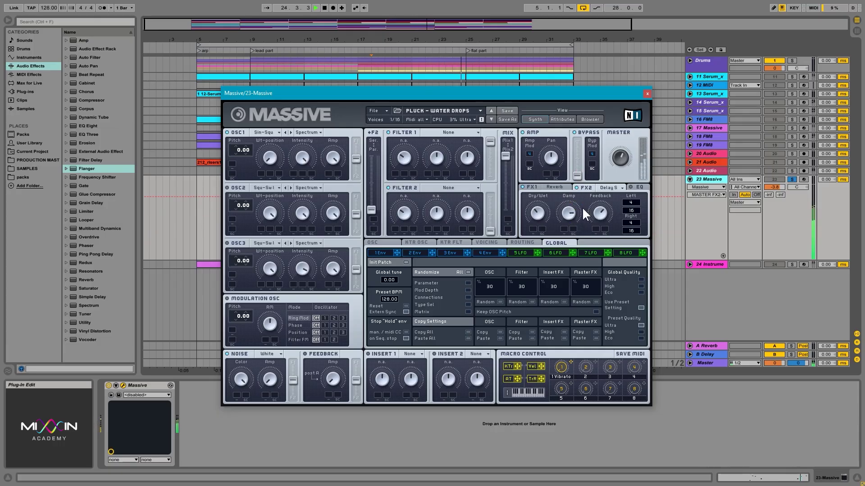
- In Massive's EQ section, lower the low shelf and adjust the high shelf while the pluck plays
{"action": "left_click", "coordinate": [631, 187]}
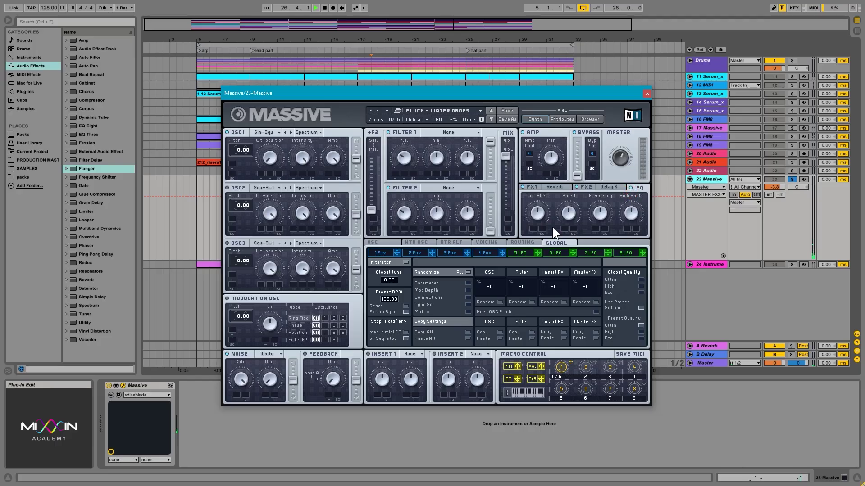
{"action": "left_click_drag", "start_coordinate": [540, 212], "coordinate": [540, 231]}
{"action": "key", "text": "space"}
{"action": "left_click", "coordinate": [633, 214]}
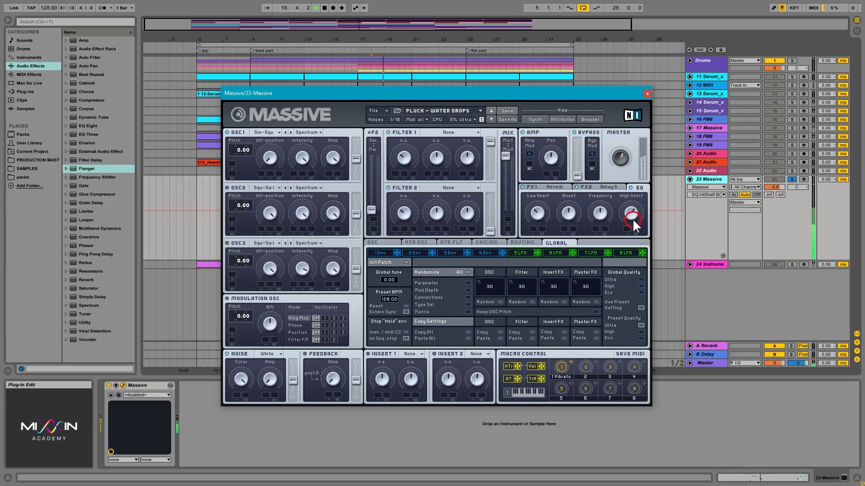
- Close the Massive synth, unsolo track 23 and play the full mix from bar 17
{"action": "left_click", "coordinate": [647, 93]}
{"action": "left_click", "coordinate": [364, 231]}
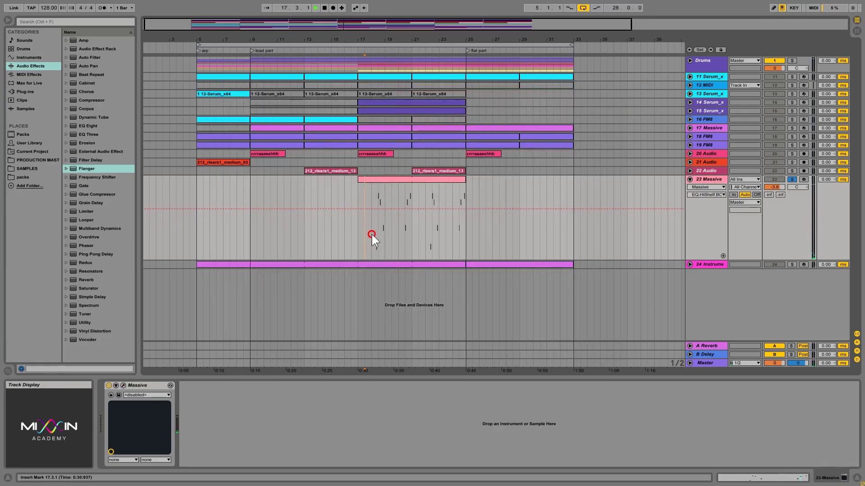
{"action": "left_click", "coordinate": [792, 179]}
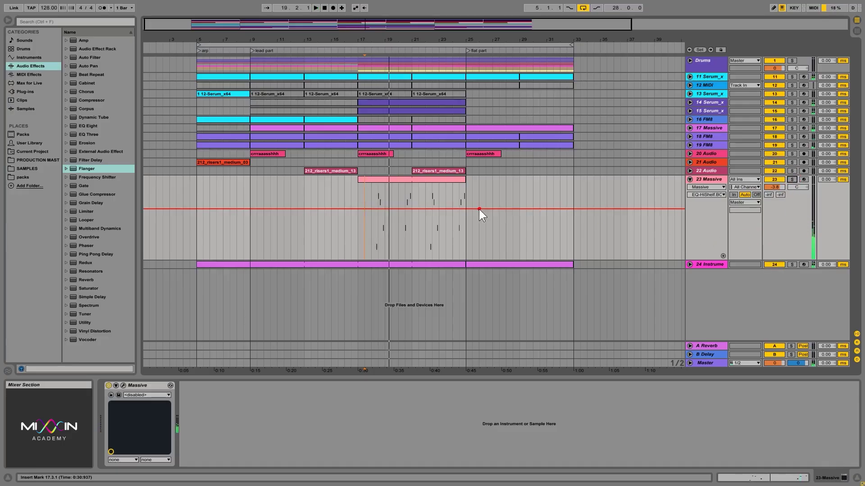
{"action": "left_click", "coordinate": [371, 226]}
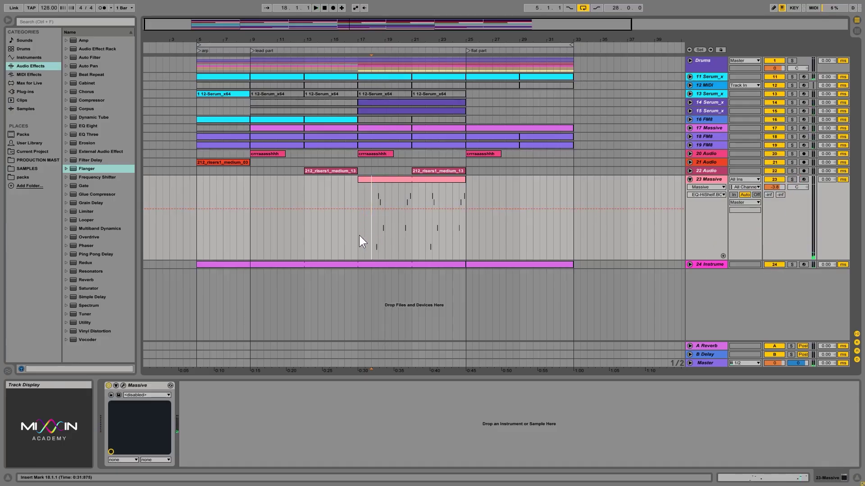
{"action": "left_click", "coordinate": [359, 235]}
{"action": "key", "text": "space"}
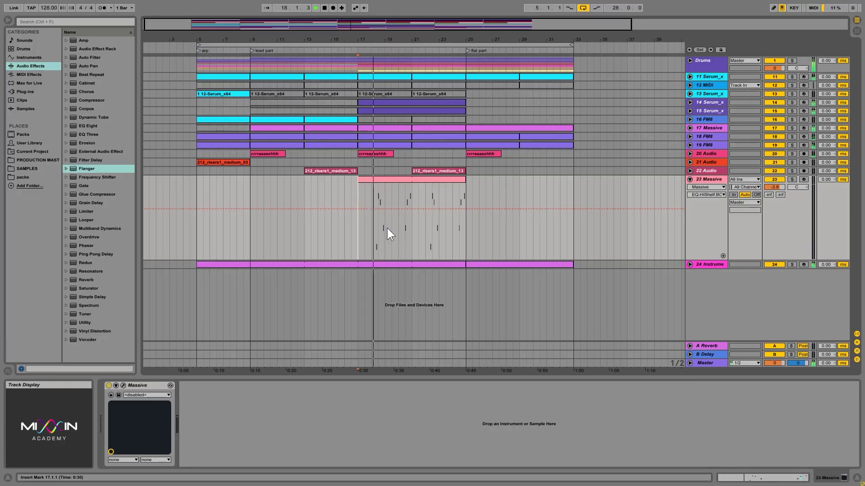
- Raise track 23 Massive's volume to about -0.5 dB while checking it in the full mix
{"action": "left_click_drag", "start_coordinate": [774, 187], "coordinate": [775, 178]}
{"action": "key", "text": "space"}
{"action": "key", "text": "space"}
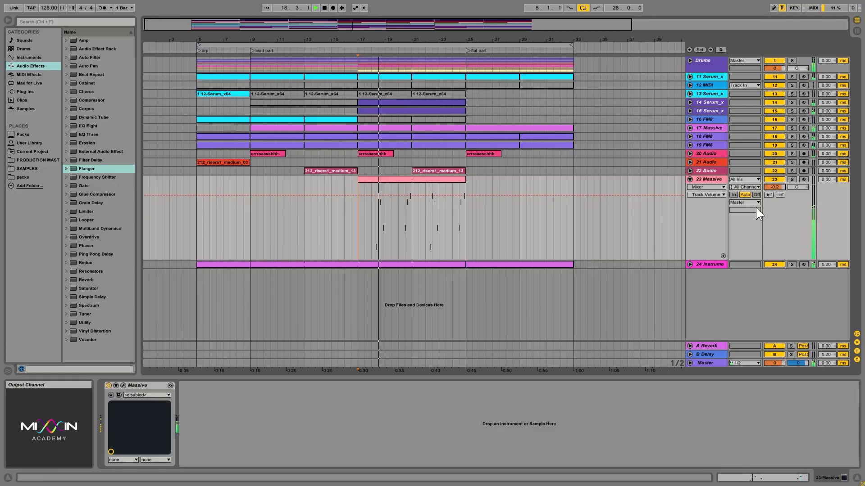
{"action": "left_click_drag", "start_coordinate": [770, 187], "coordinate": [775, 183]}
{"action": "key", "text": "space"}
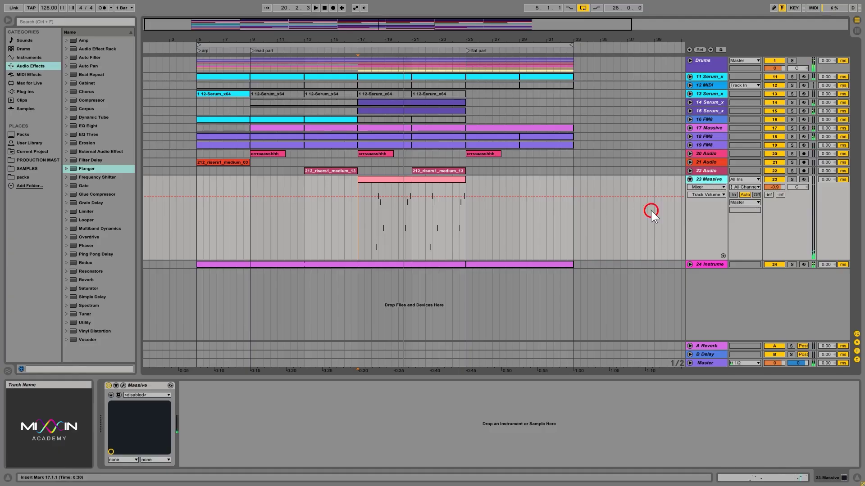
- Reopen the Massive synth on track 23, readjust its FX1 reverb dry/wet amount and play it in the mix
{"action": "left_click", "coordinate": [118, 395]}
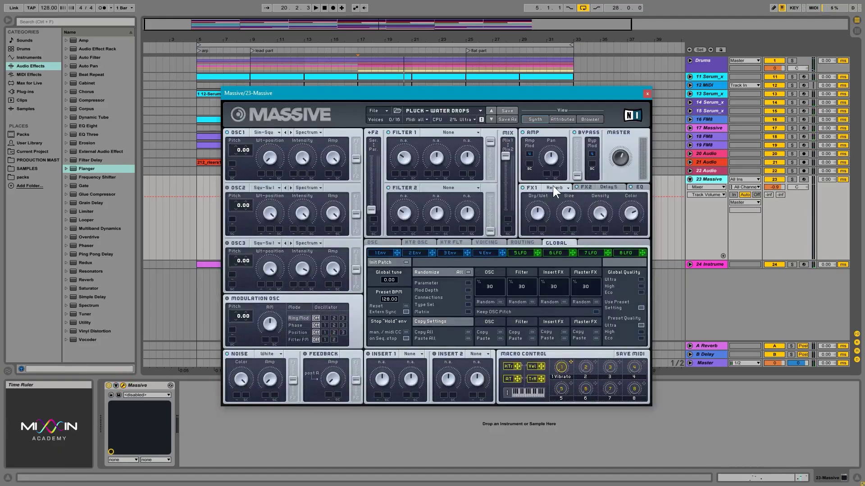
{"action": "left_click", "coordinate": [536, 214]}
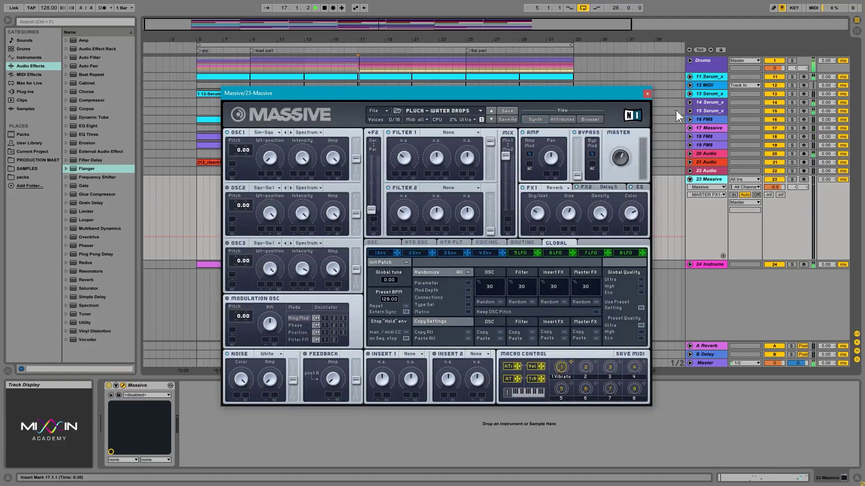
{"action": "key", "text": "space"}
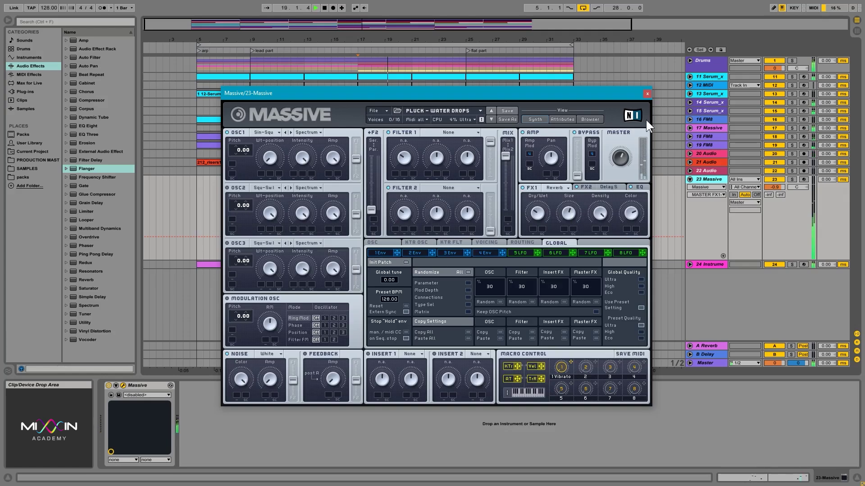
- Close the Massive synth, stop playback, save the project and collapse track 23
{"action": "left_click", "coordinate": [647, 94]}
{"action": "key", "text": "space"}
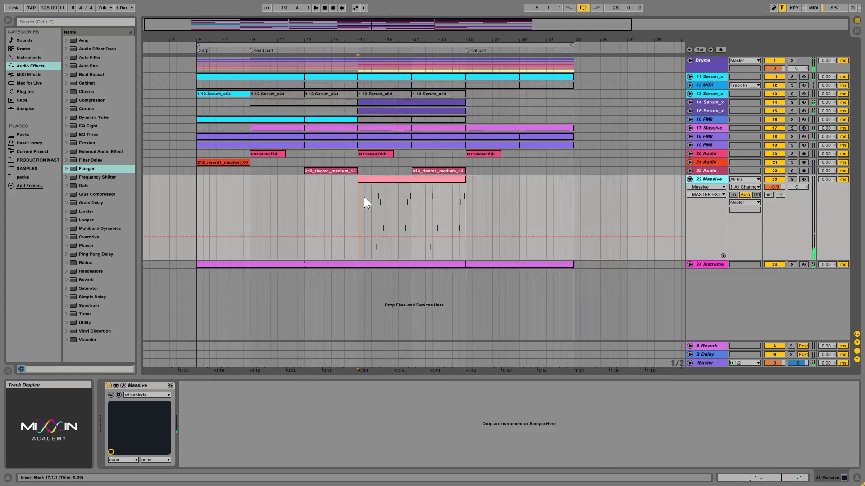
{"action": "key", "text": "ctrl+s"}
{"action": "left_click", "coordinate": [690, 180]}
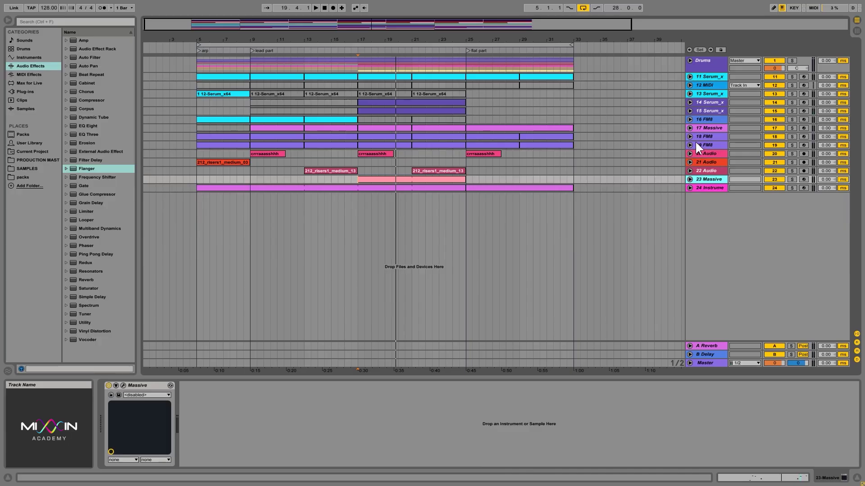
- Unfold track 17 Massive, solo it and play it from bar 17
{"action": "left_click", "coordinate": [689, 128]}
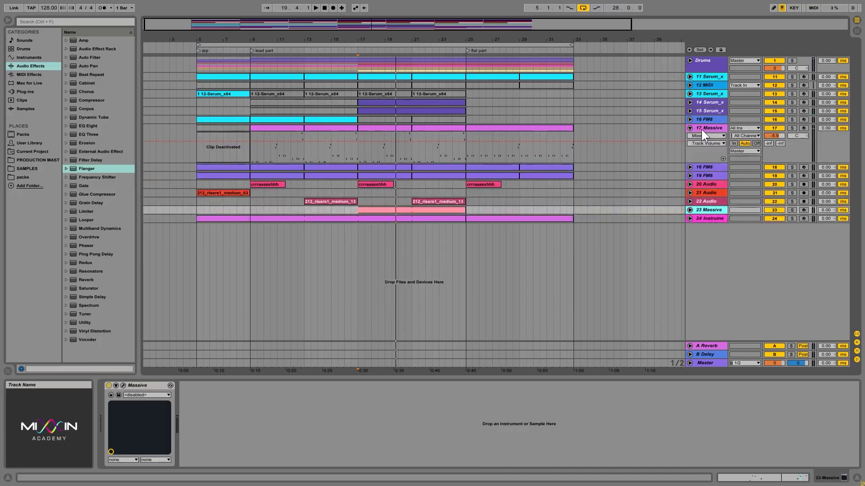
{"action": "left_click", "coordinate": [364, 154]}
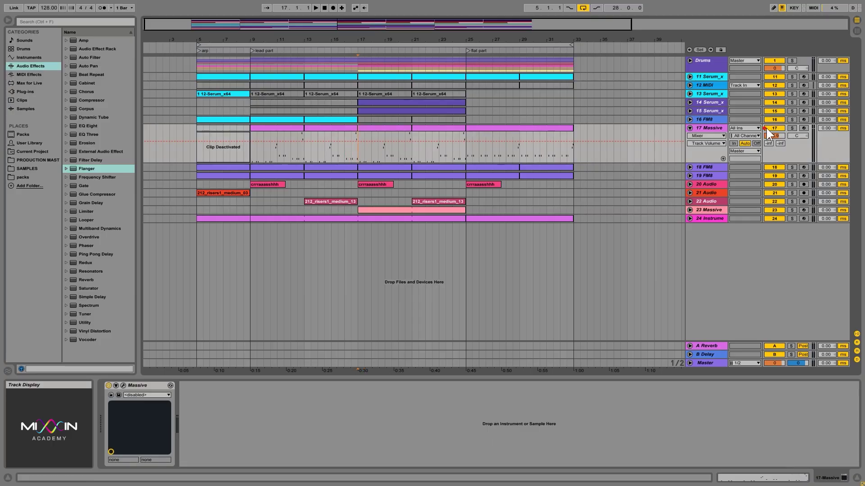
{"action": "left_click", "coordinate": [791, 128]}
{"action": "key", "text": "space"}
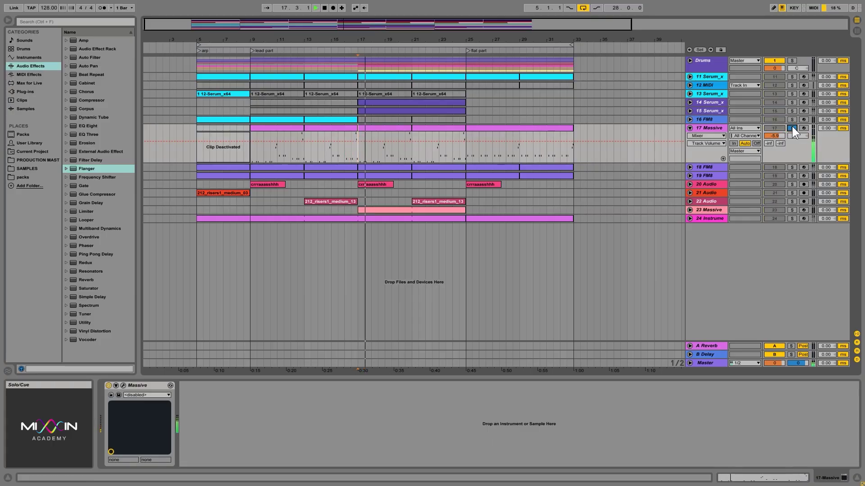
{"action": "key", "text": "space"}
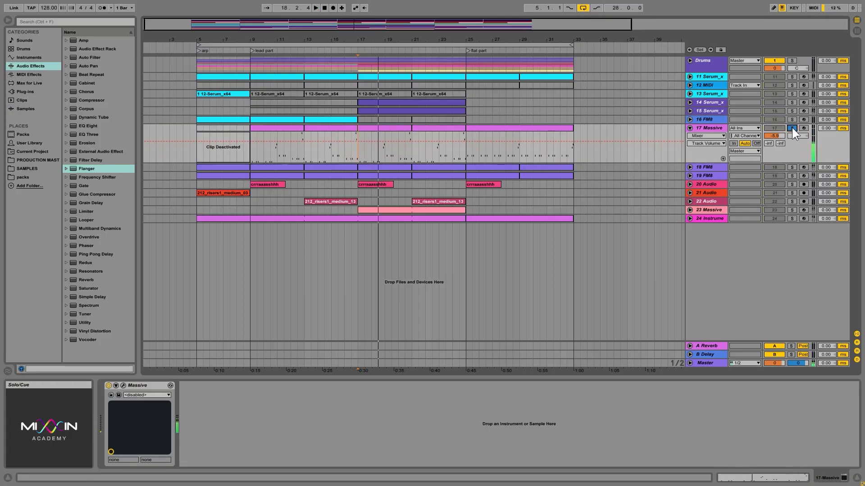
- Collapse track 17, unfold track 18 FM8, solo it and play it from bar 17
{"action": "left_click", "coordinate": [688, 129]}
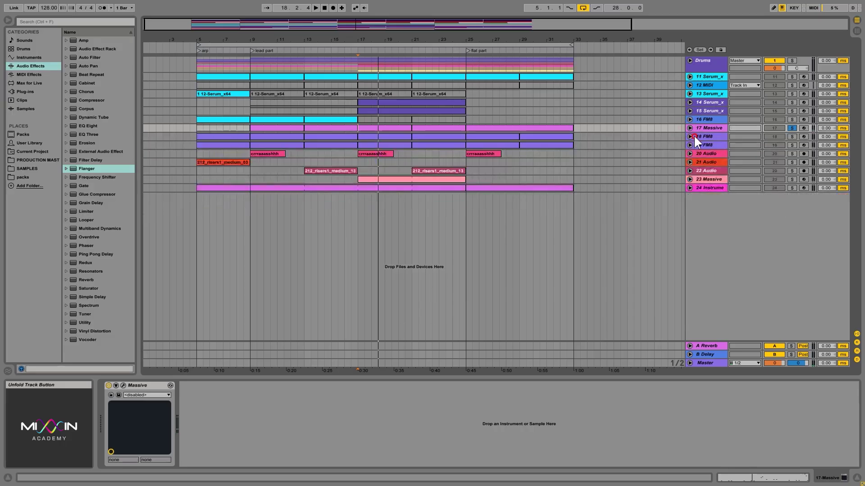
{"action": "left_click", "coordinate": [690, 136]}
{"action": "left_click", "coordinate": [706, 137]}
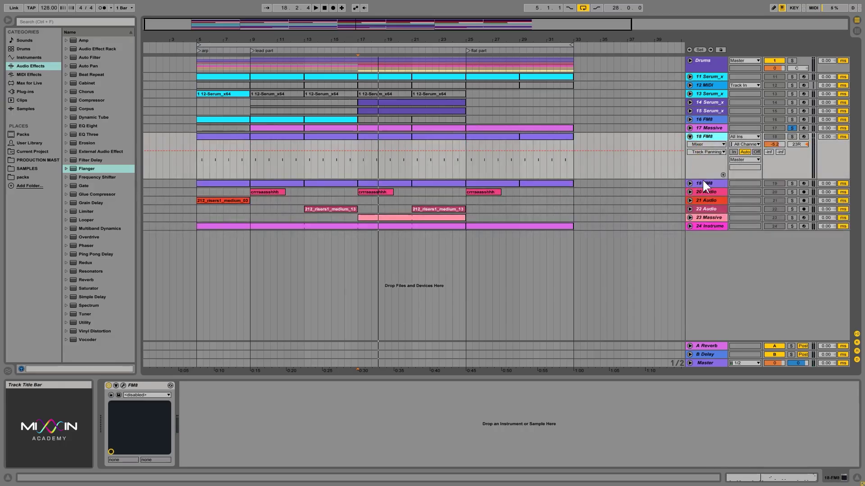
{"action": "left_click", "coordinate": [792, 136]}
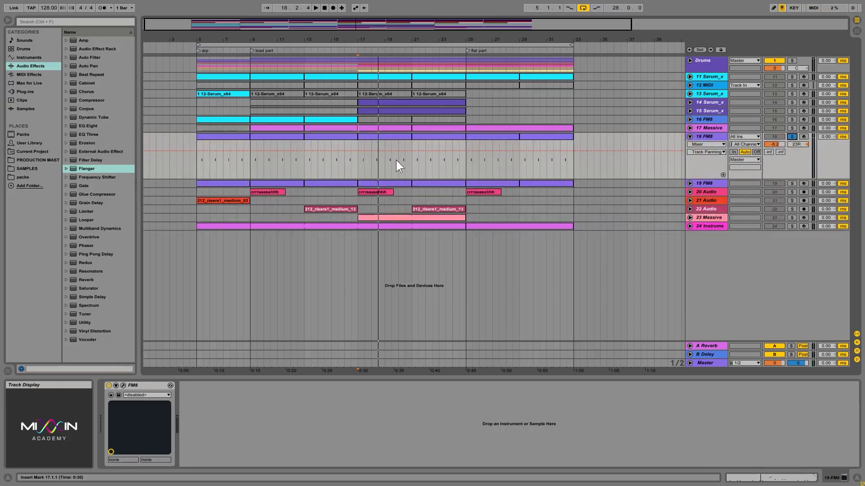
{"action": "key", "text": "space"}
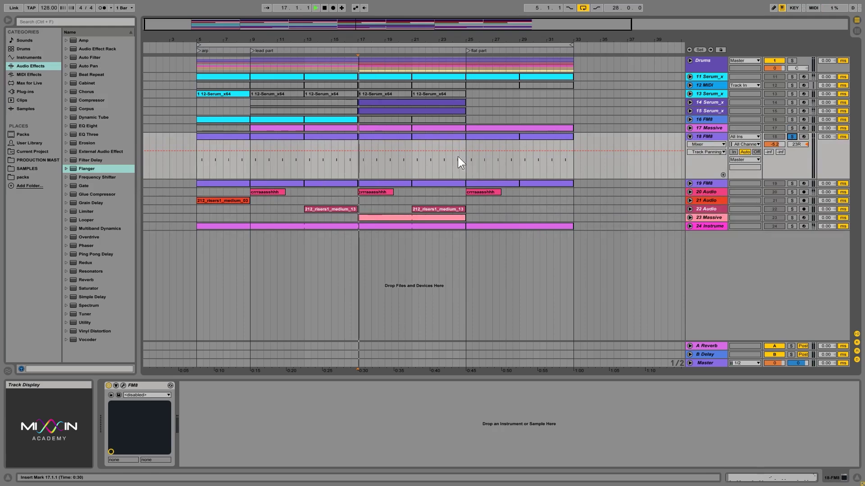
{"action": "key", "text": "space"}
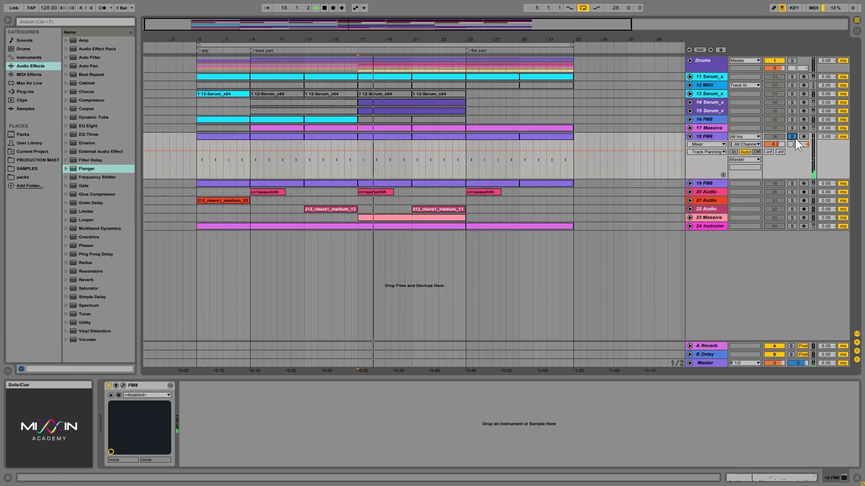
- Switch the solo to track 19 FM8, unfold the track and play it from bar 17
{"action": "left_click", "coordinate": [792, 137]}
{"action": "left_click", "coordinate": [792, 184]}
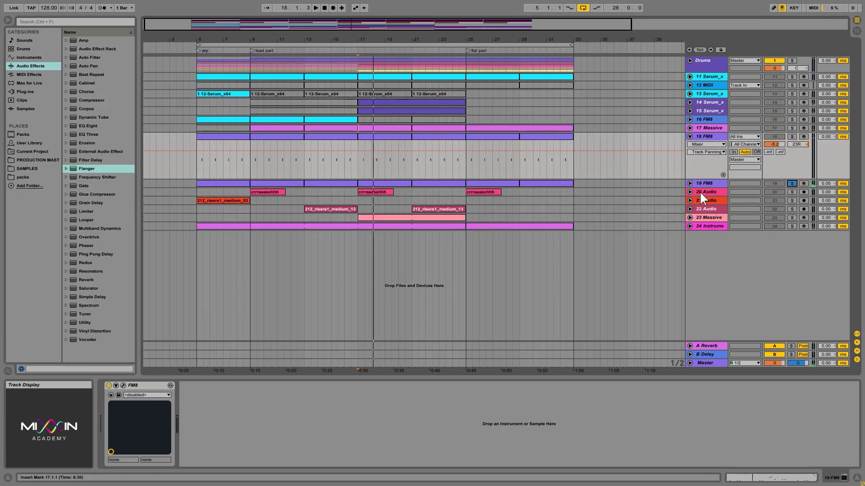
{"action": "left_click", "coordinate": [690, 183]}
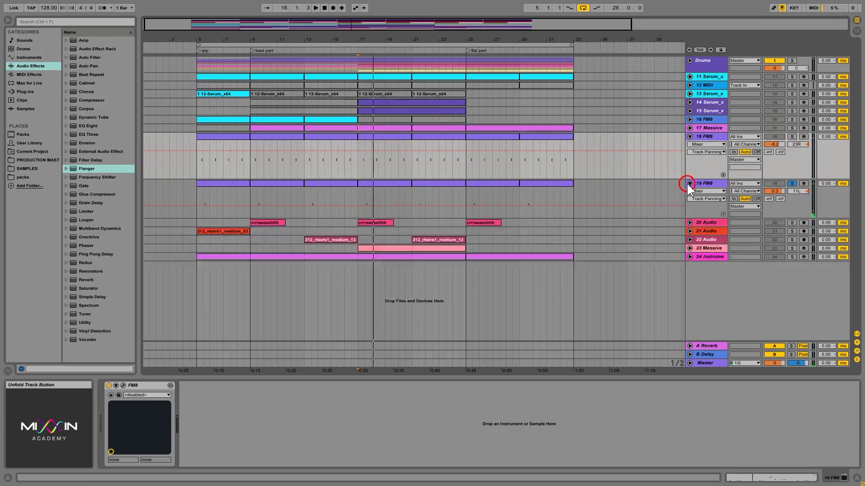
{"action": "left_click", "coordinate": [358, 210]}
{"action": "key", "text": "space"}
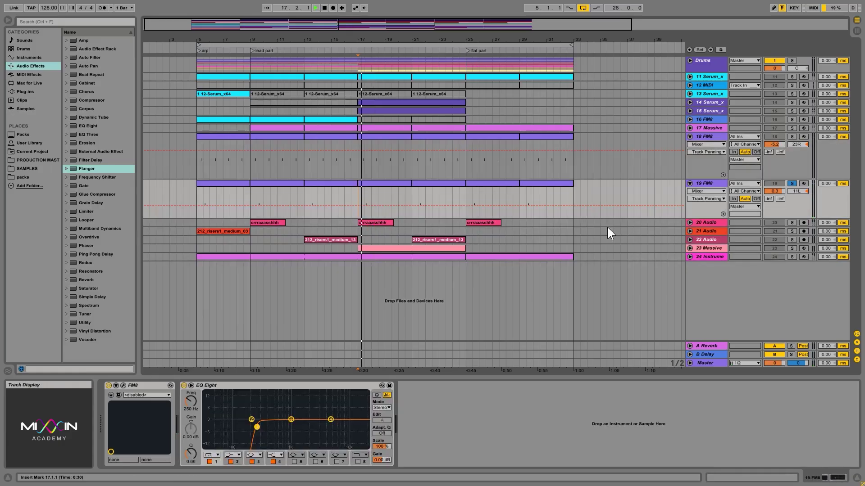
- Raise track 19 FM8's volume to 1.7 dB, with the track unsoloed to judge it in the full mix
{"action": "left_click", "coordinate": [782, 190]}
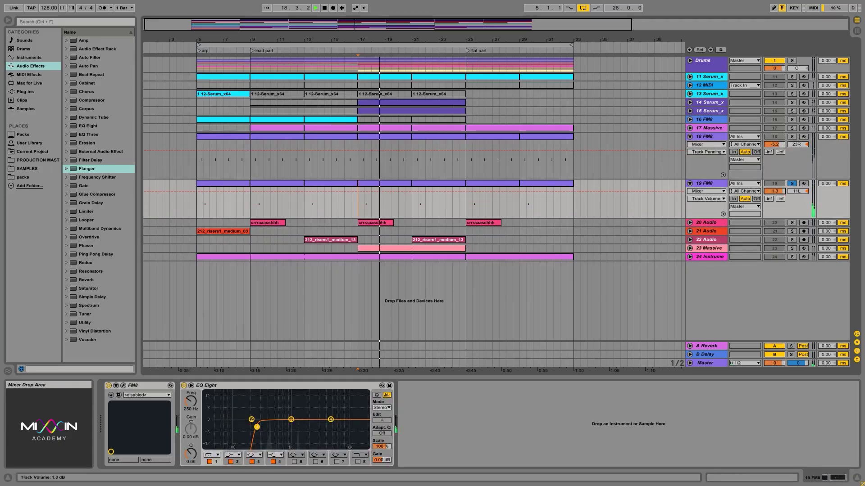
{"action": "left_click", "coordinate": [794, 184]}
{"action": "key", "text": "space"}
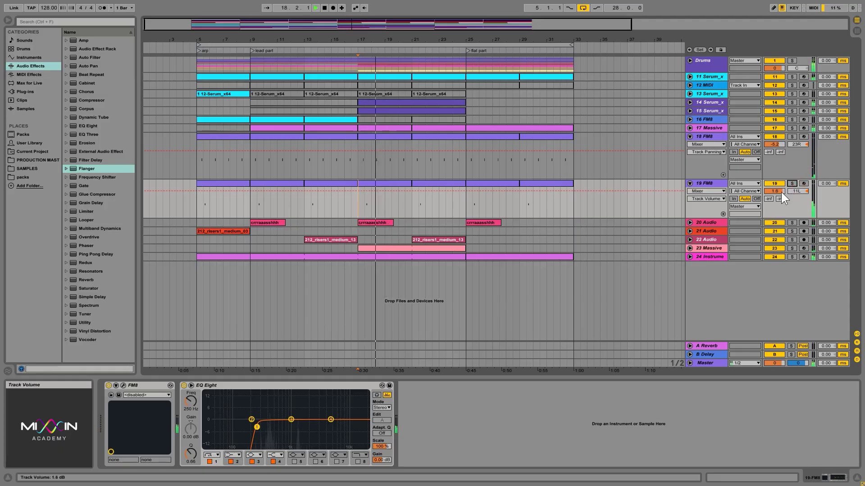
{"action": "left_click_drag", "start_coordinate": [781, 192], "coordinate": [781, 191]}
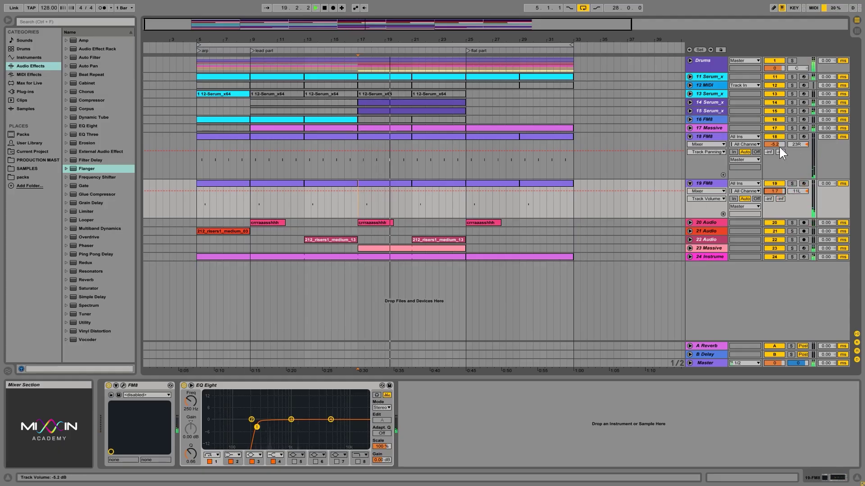
- Solo track 18 FM8 from bar 17, lower its volume to about -7.8 dB and return to the full mix
{"action": "left_click", "coordinate": [793, 136]}
{"action": "key", "text": "space"}
{"action": "key", "text": "space"}
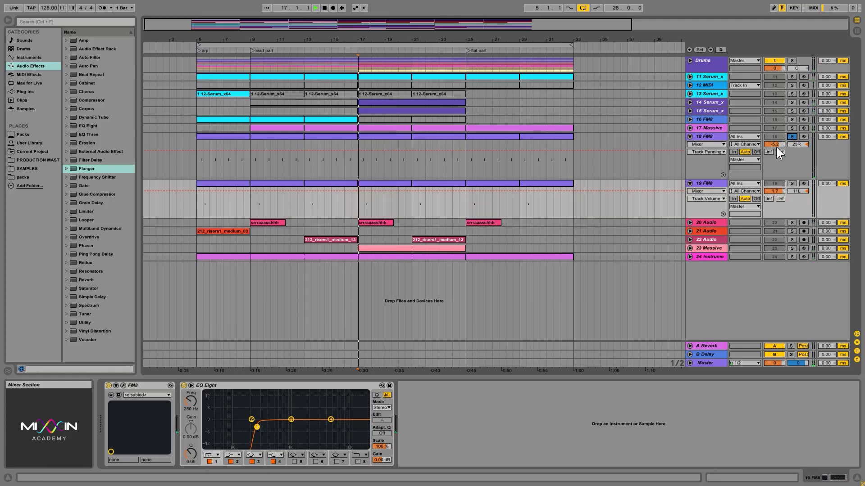
{"action": "mouse_move", "coordinate": [779, 144]}
{"action": "left_mouse_down"}
{"action": "mouse_move", "coordinate": [779, 154]}
{"action": "mouse_move", "coordinate": [788, 146]}
{"action": "left_mouse_up"}
{"action": "left_click", "coordinate": [792, 136]}
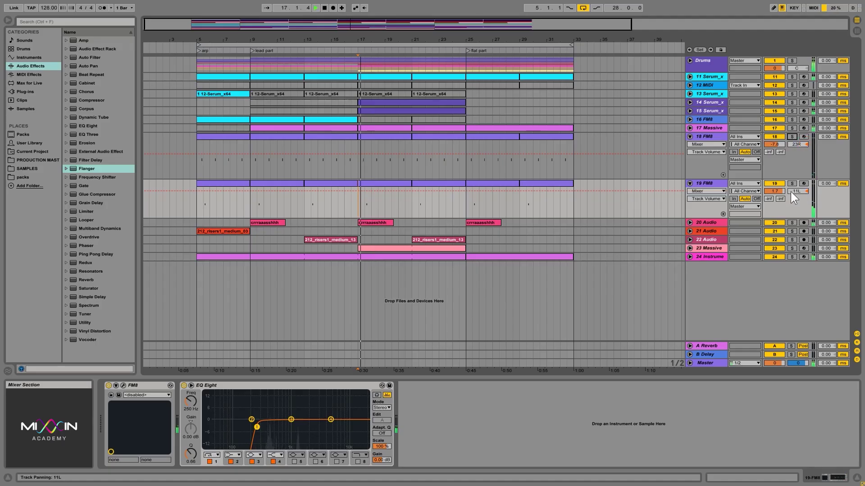
- Fine-tune track 18 FM8's volume in small increments to -7.7 dB
{"action": "left_click", "coordinate": [780, 144]}
{"action": "key", "text": "shift+Up"}
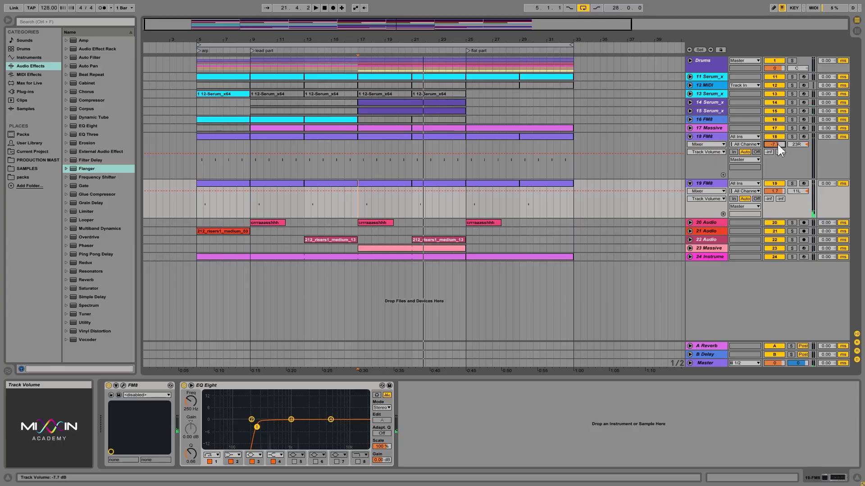
{"action": "left_click_drag", "start_coordinate": [778, 144], "coordinate": [778, 145]}
{"action": "left_click", "coordinate": [777, 144]}
{"action": "left_click", "coordinate": [778, 143]}
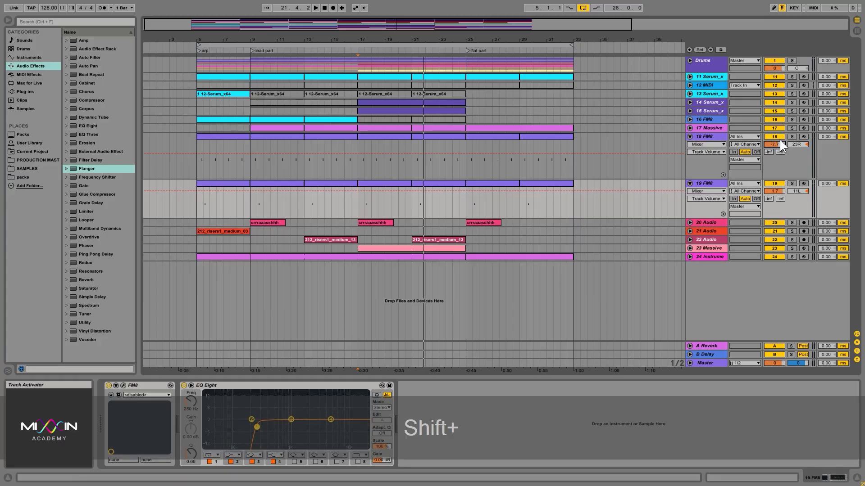
{"action": "key", "text": "shift+Up"}
{"action": "key", "text": "shift+Down"}
{"action": "key", "text": "shift+Up"}
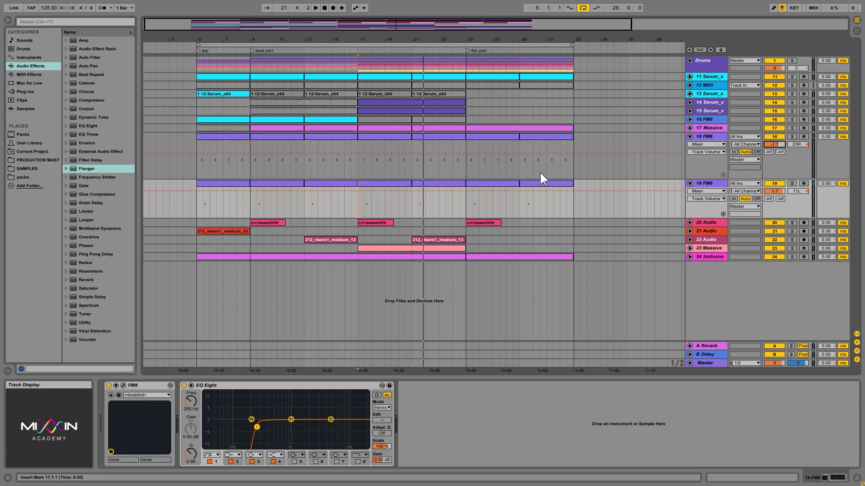
- Fold the FM8 tracks and unfold tracks 14 and 15 Serum
{"action": "left_click", "coordinate": [689, 136], "text": "alt"}
{"action": "left_click", "coordinate": [690, 111]}
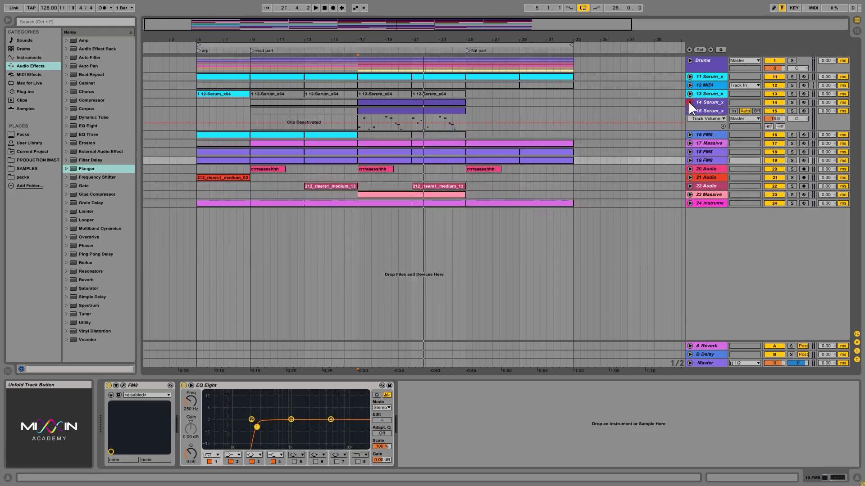
{"action": "left_click", "coordinate": [689, 102]}
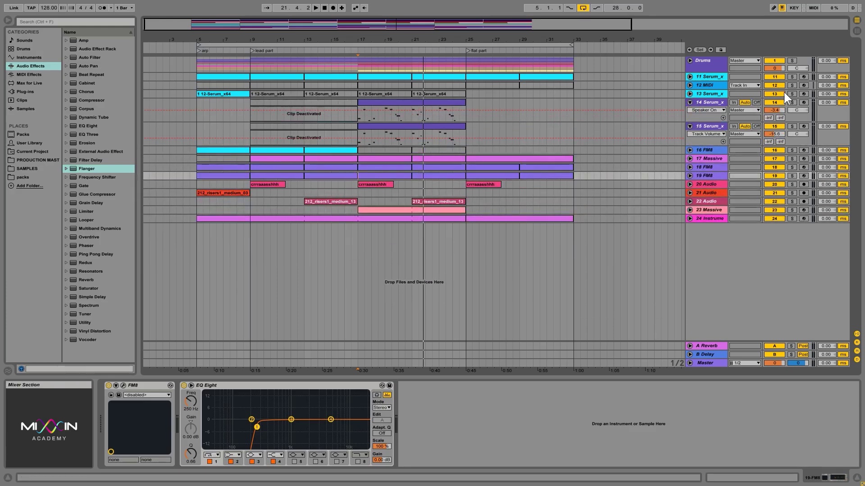
- Solo track 14 Serum and track 15 Serum in turn and listen to each from bar 17
{"action": "left_click", "coordinate": [792, 103]}
{"action": "key", "text": "space"}
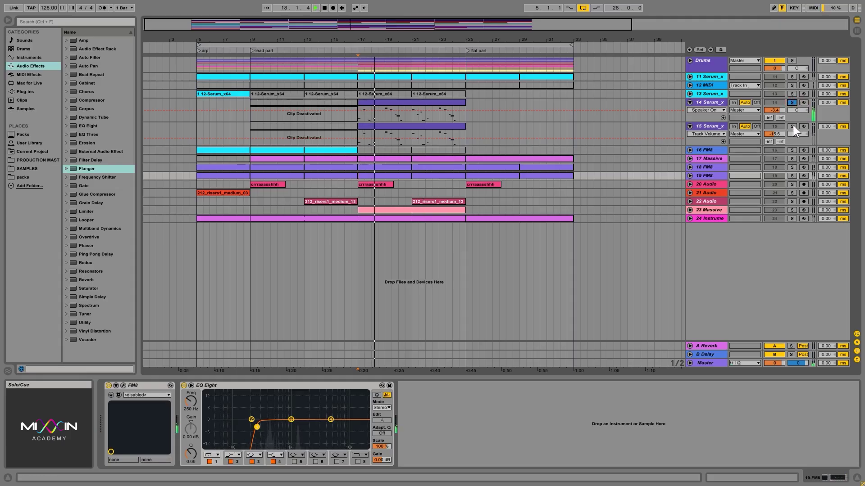
{"action": "left_click", "coordinate": [792, 126]}
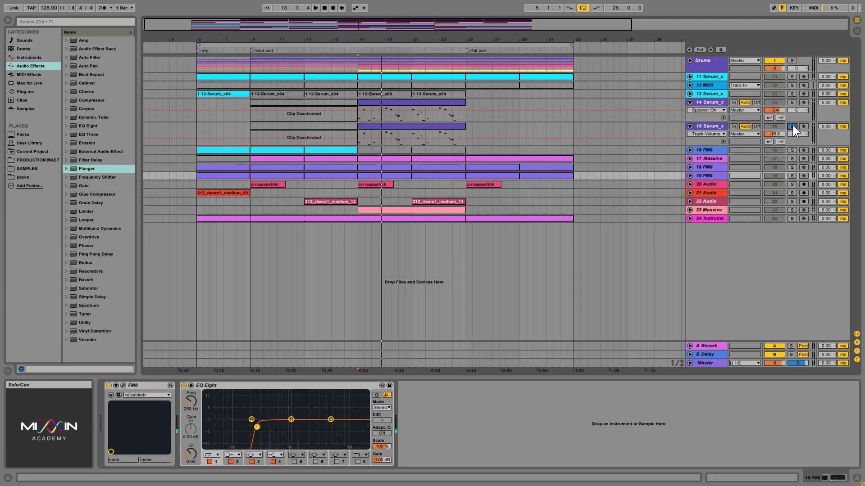
{"action": "key", "text": "space"}
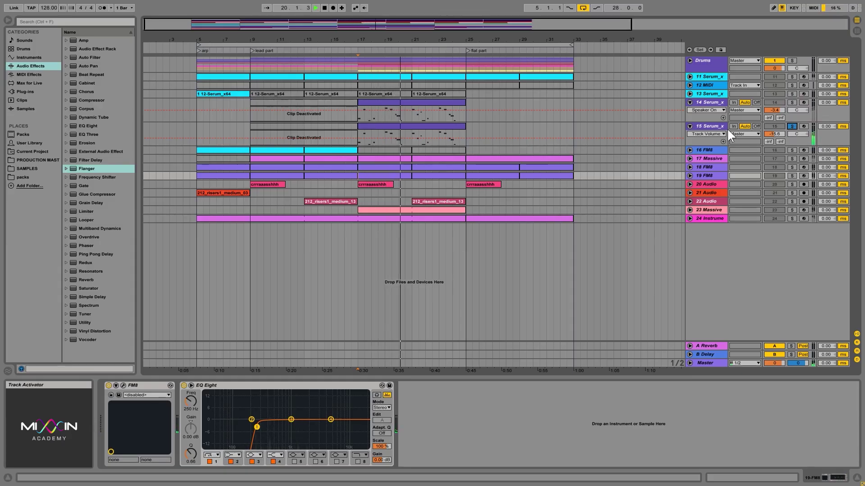
{"action": "key", "text": "space"}
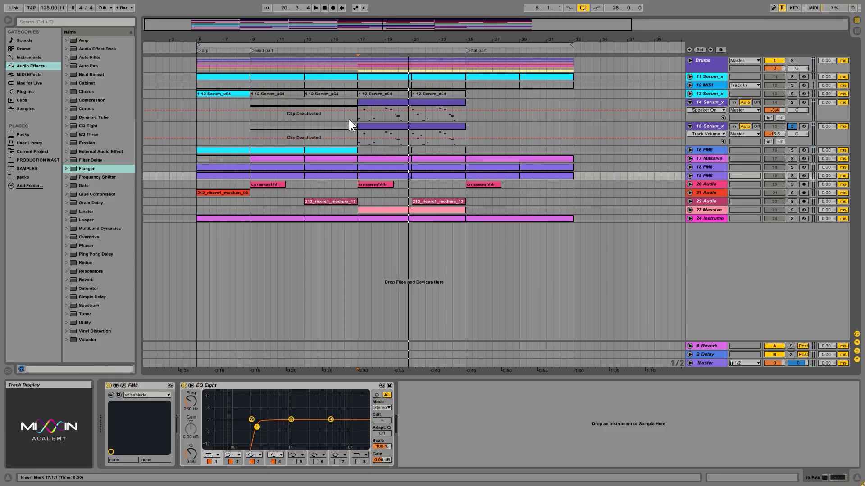
{"action": "left_click", "coordinate": [359, 141]}
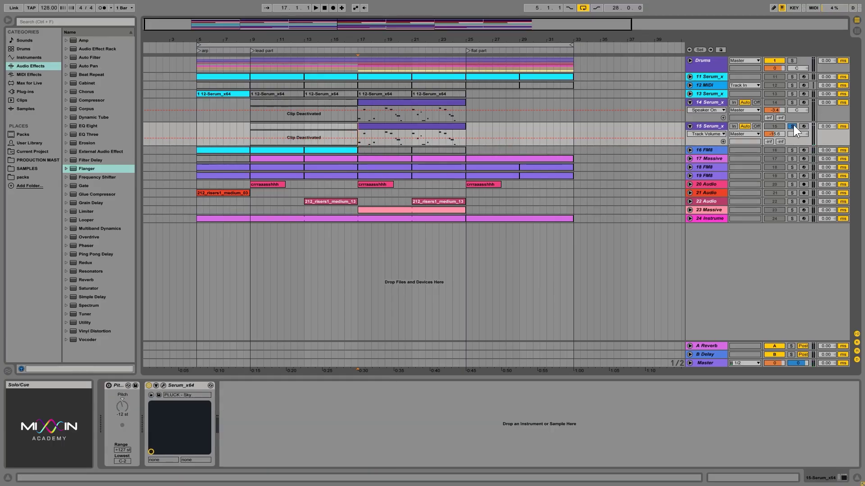
{"action": "key", "text": "space"}
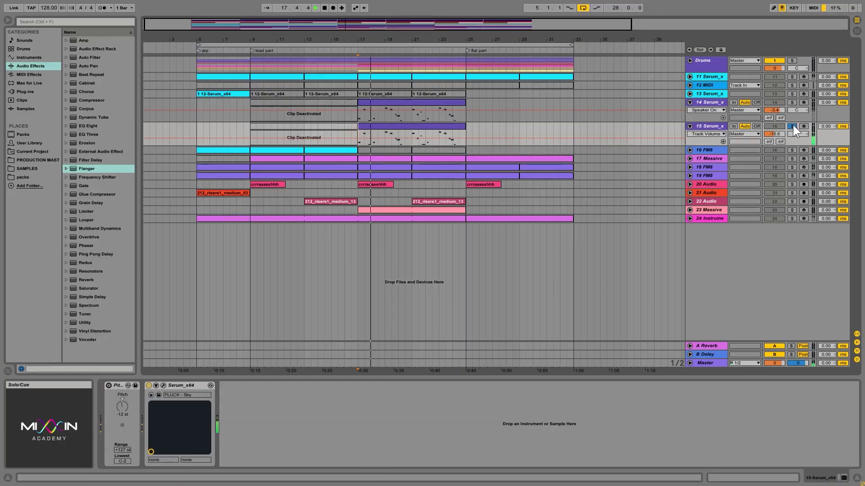
{"action": "key", "text": "space"}
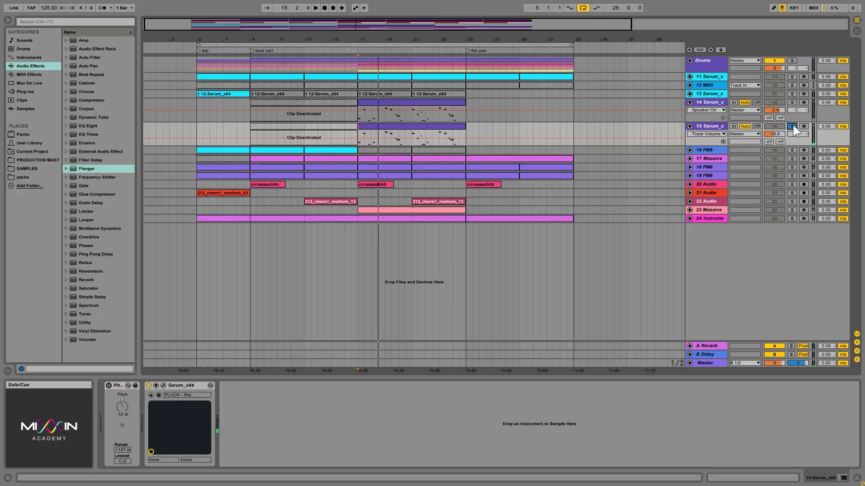
- Unsolo track 15 Serum and fold tracks 14 and 15, with the insert marker placed at bar 9
{"action": "left_click", "coordinate": [793, 126]}
{"action": "left_click", "coordinate": [359, 141]}
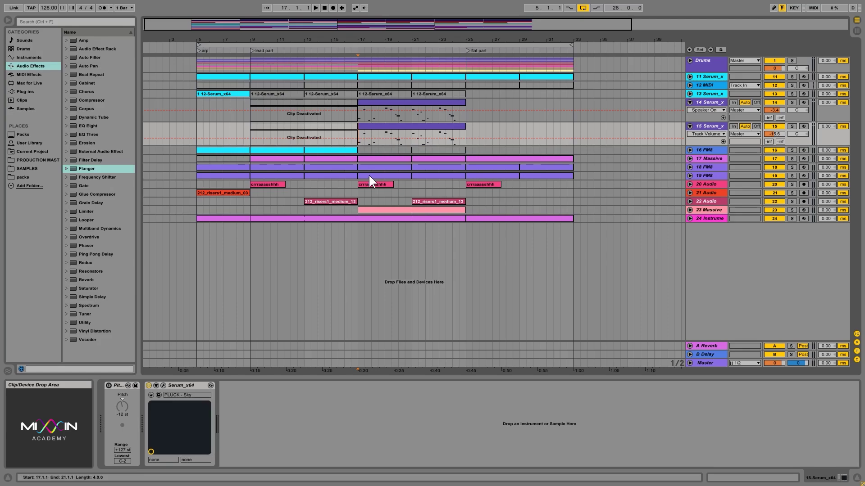
{"action": "left_click", "coordinate": [689, 102]}
{"action": "left_click", "coordinate": [689, 110]}
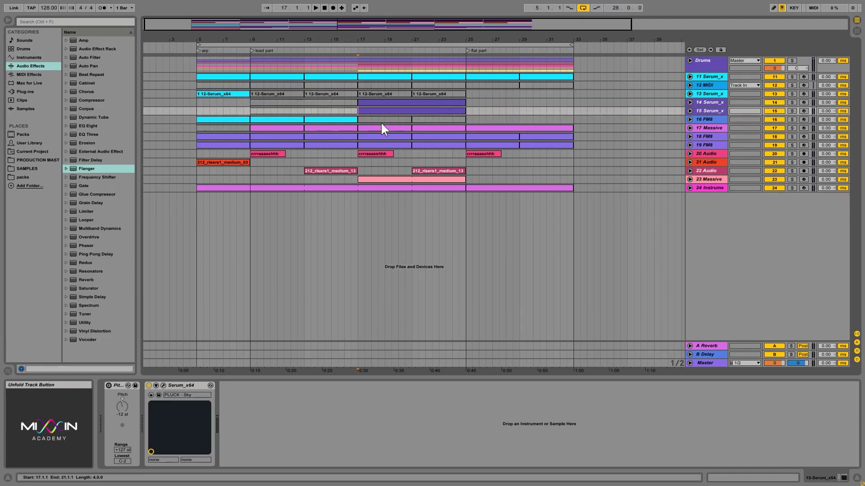
{"action": "left_click", "coordinate": [250, 111]}
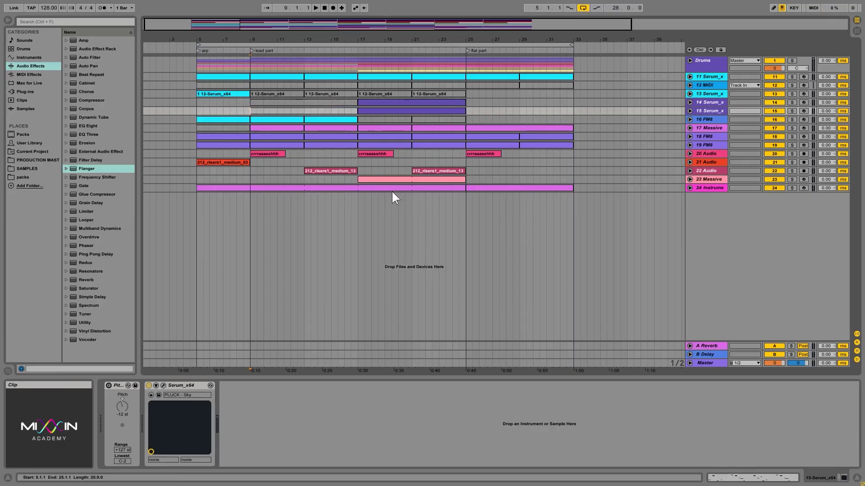
- Unfold tracks 24 Instrument Rack and 23 Massive to inspect their clips and devices, and fold both again
{"action": "left_click", "coordinate": [691, 188]}
{"action": "left_click", "coordinate": [706, 188]}
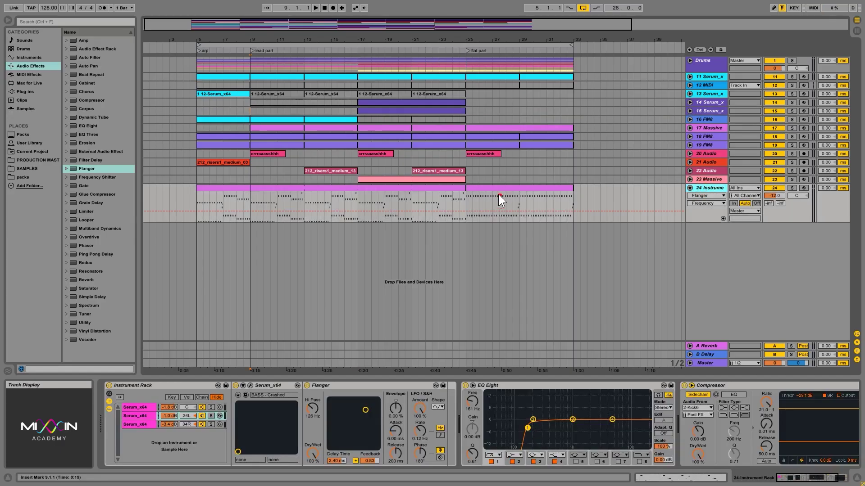
{"action": "left_click", "coordinate": [690, 179]}
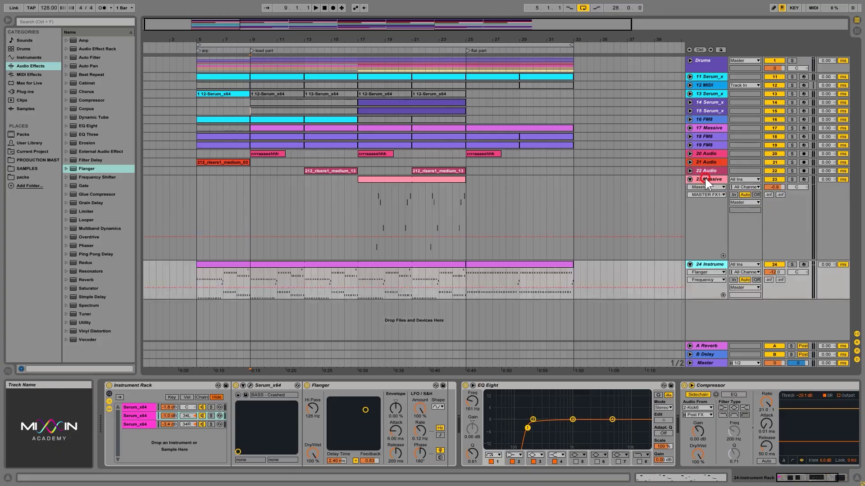
{"action": "left_click", "coordinate": [705, 178]}
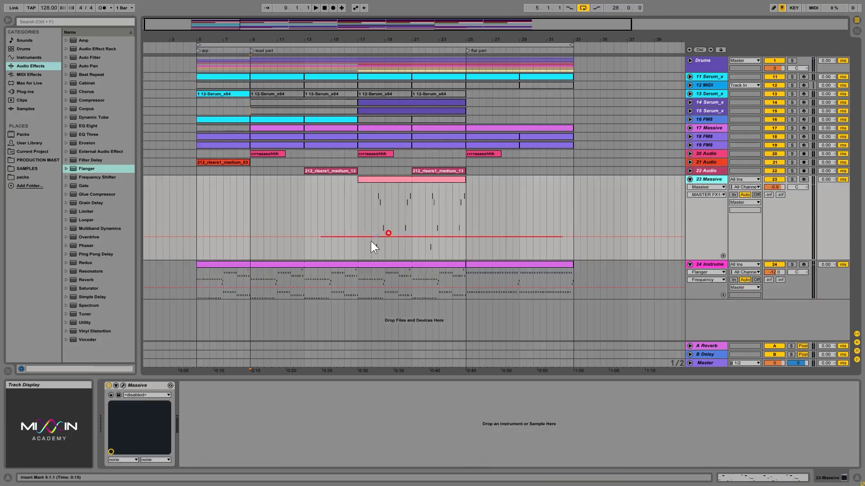
{"action": "left_click", "coordinate": [689, 179]}
{"action": "left_click", "coordinate": [690, 188]}
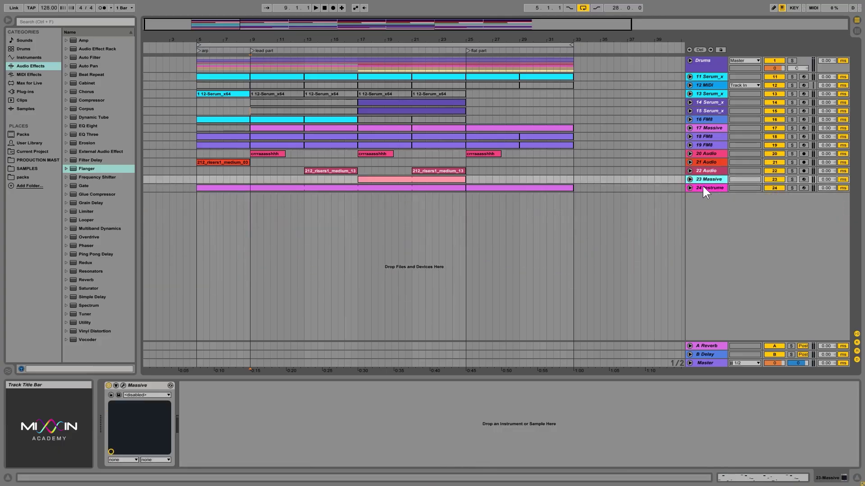